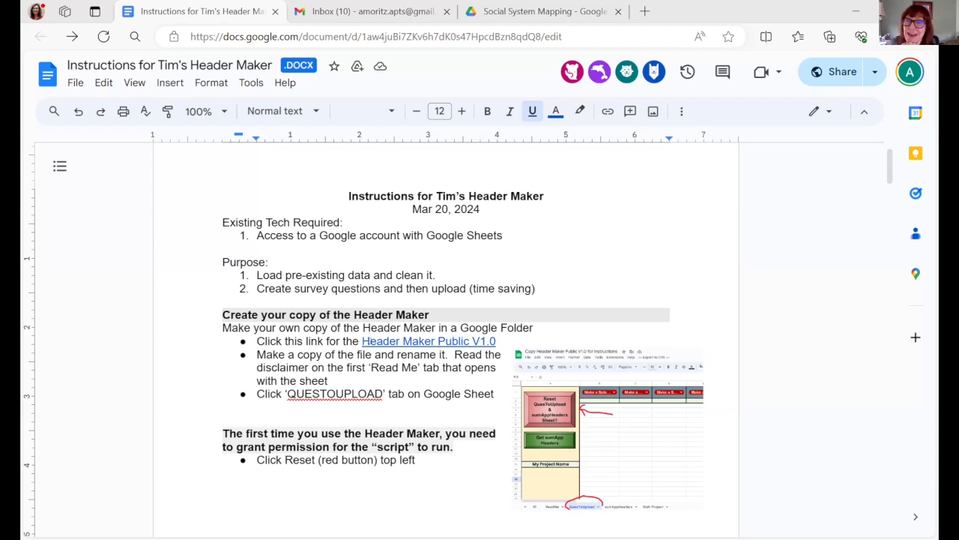
- Open the Header Maker Public V1.0 link from the instructions document and make a copy of the spreadsheet with its attached script
click(380, 337)
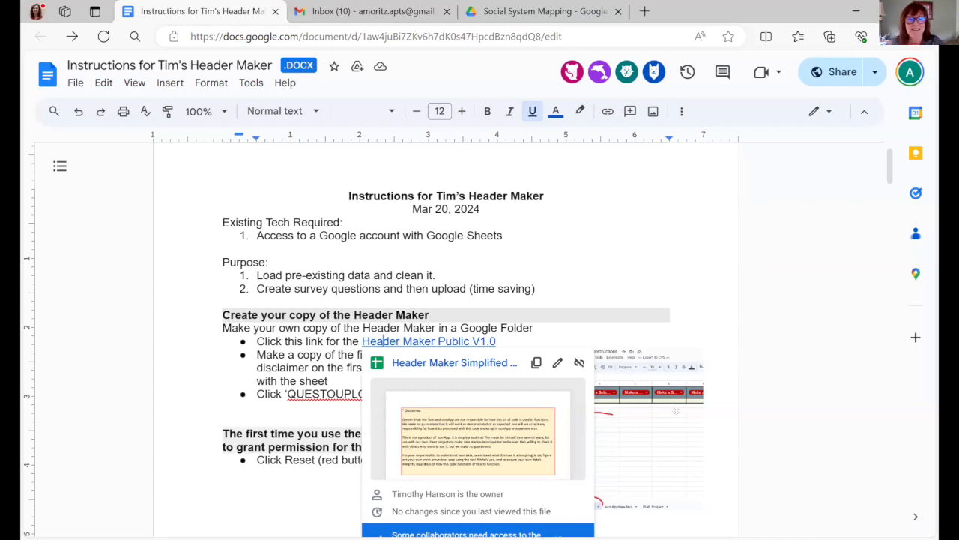
scroll(675, 410, down, 1)
click(565, 485)
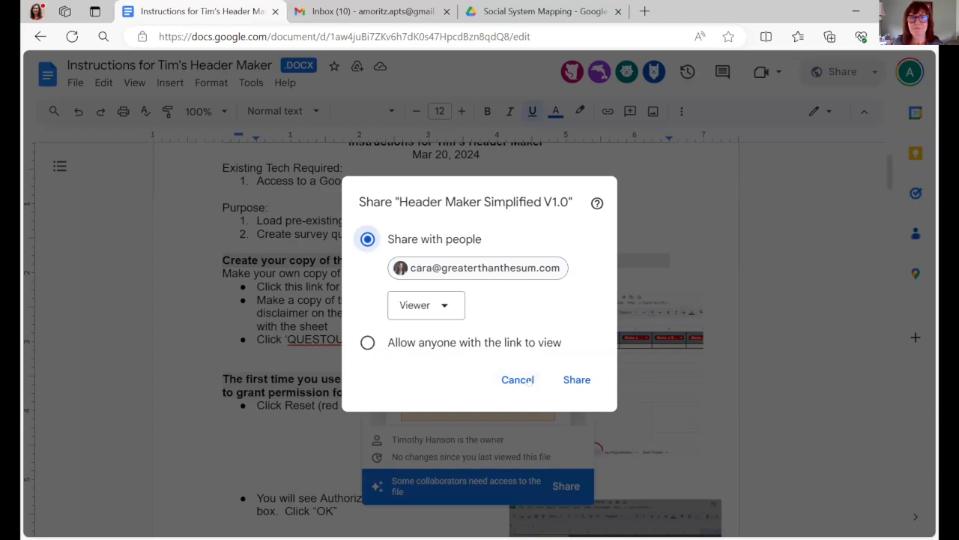
click(517, 380)
click(444, 333)
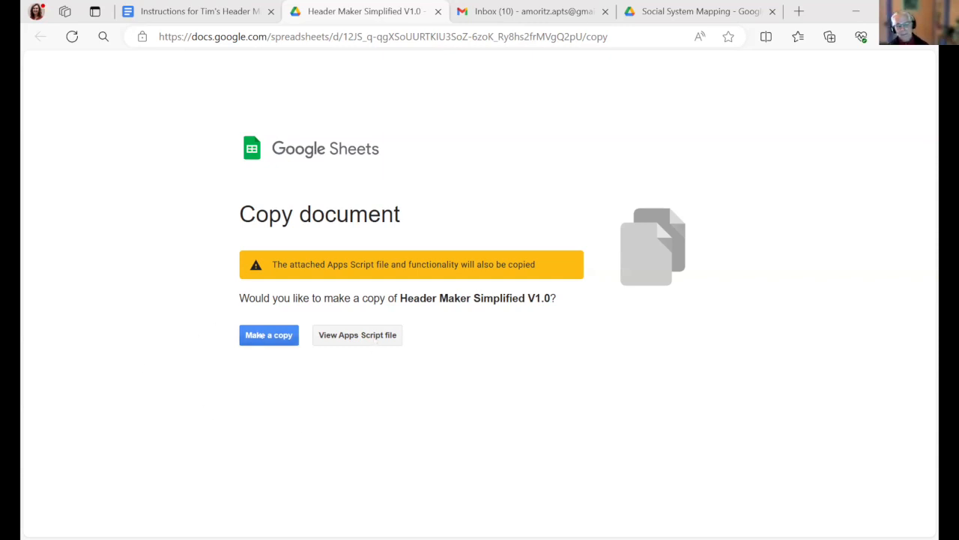
click(260, 335)
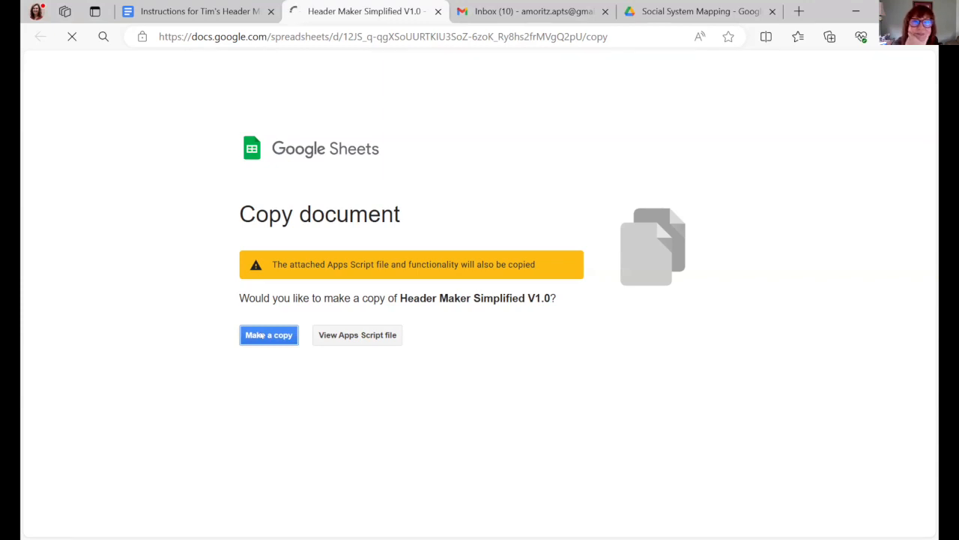
click(267, 335)
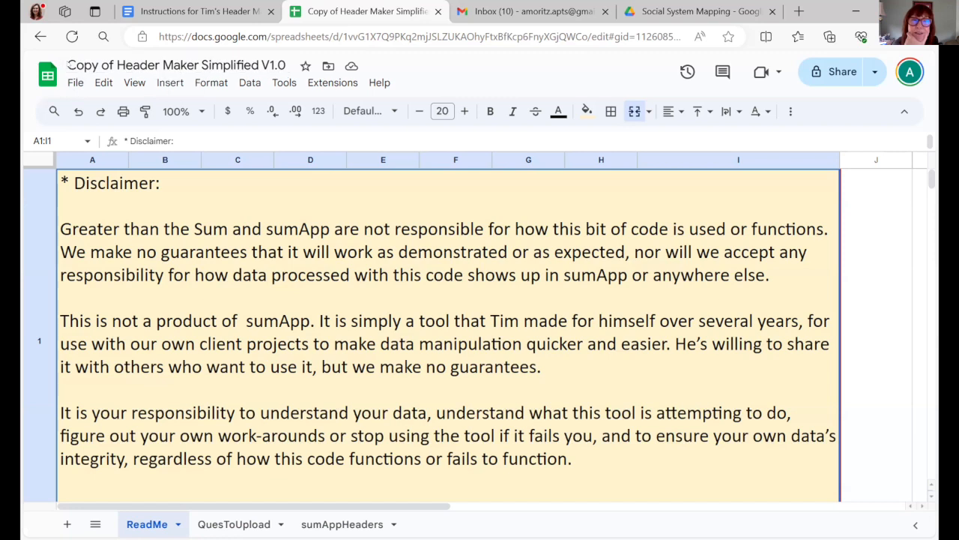
click(69, 66)
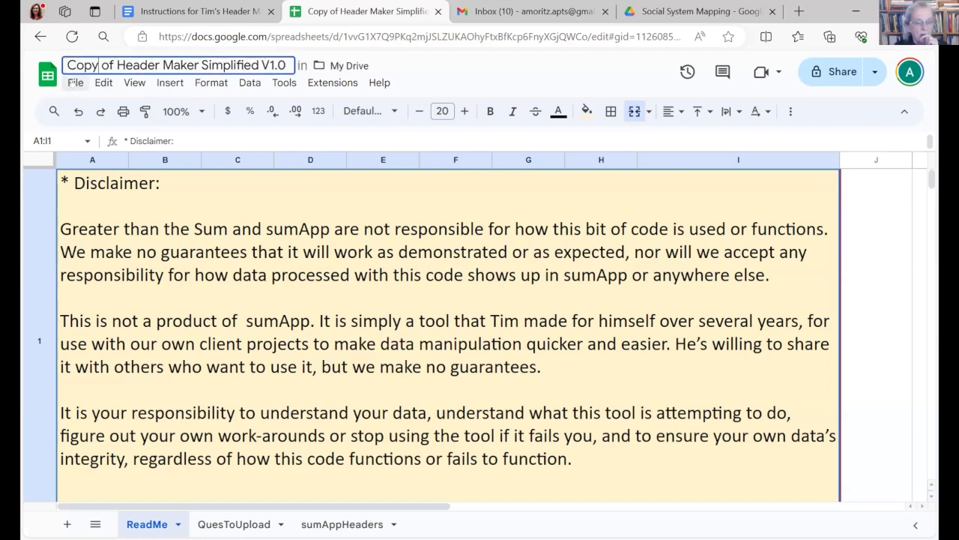
click(75, 83)
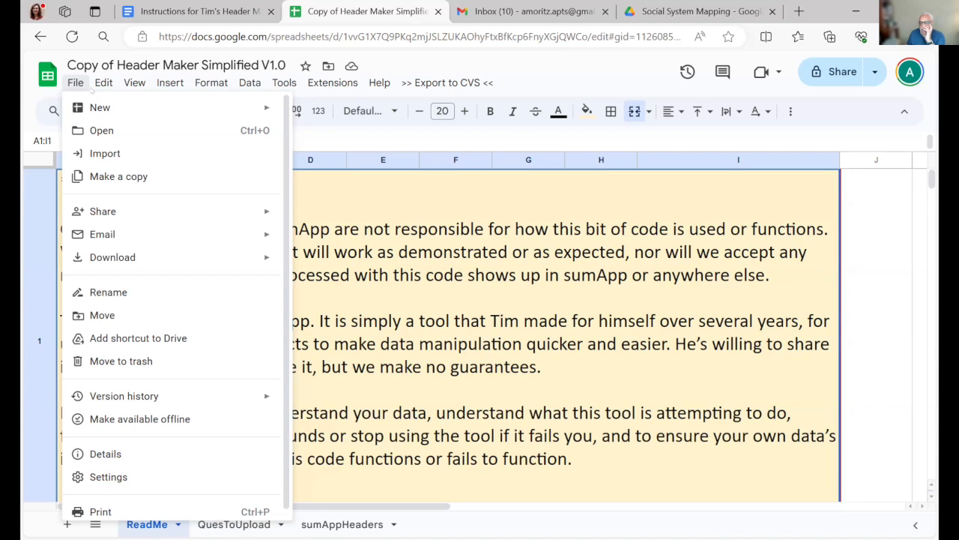
mouse_move(249, 83)
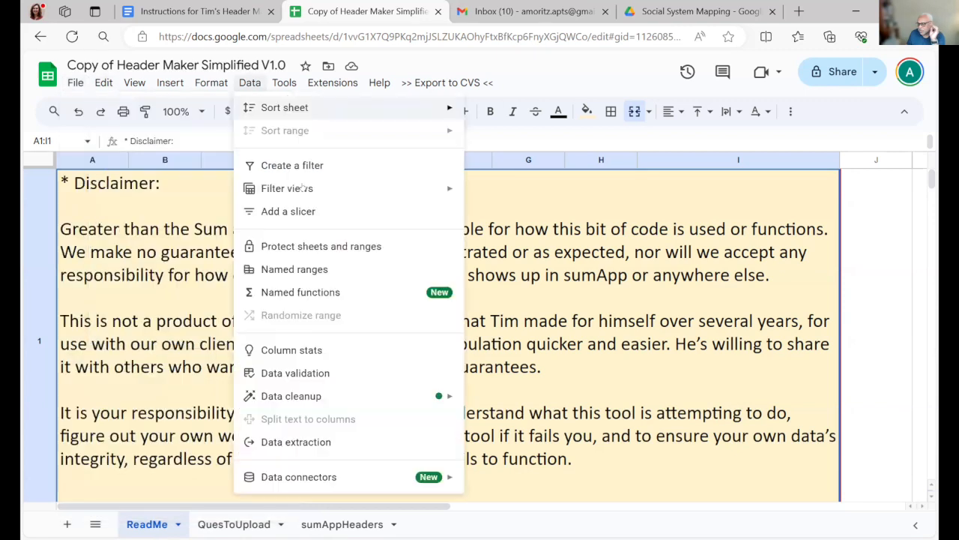
click(208, 13)
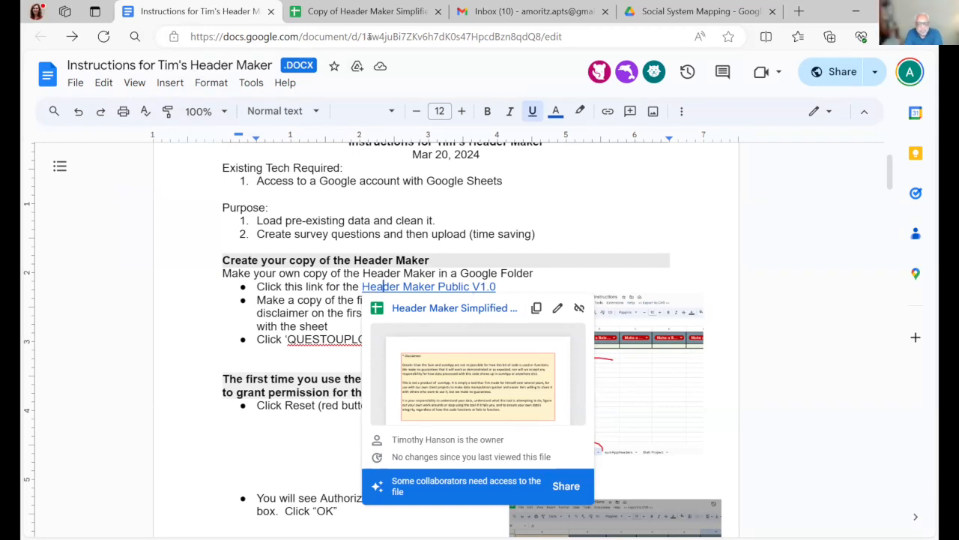
click(368, 12)
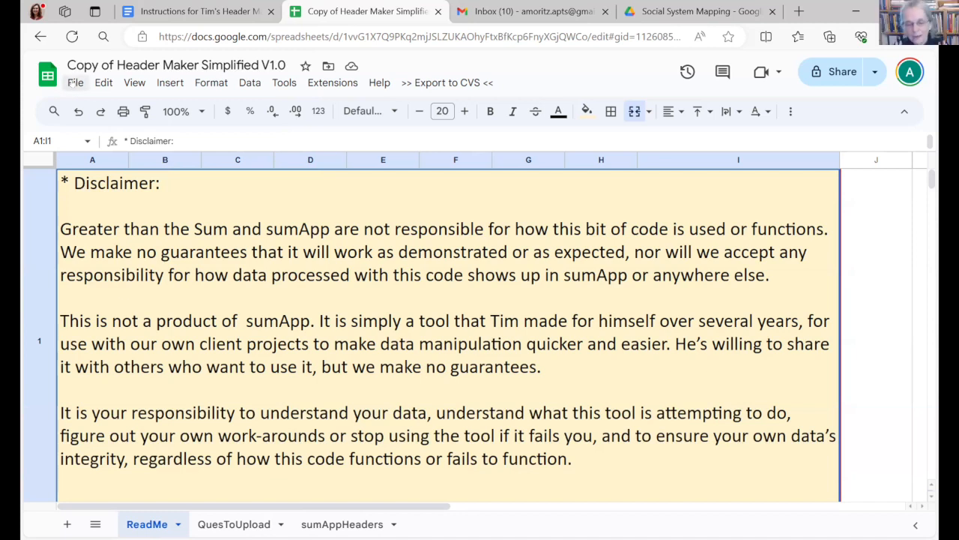
click(76, 83)
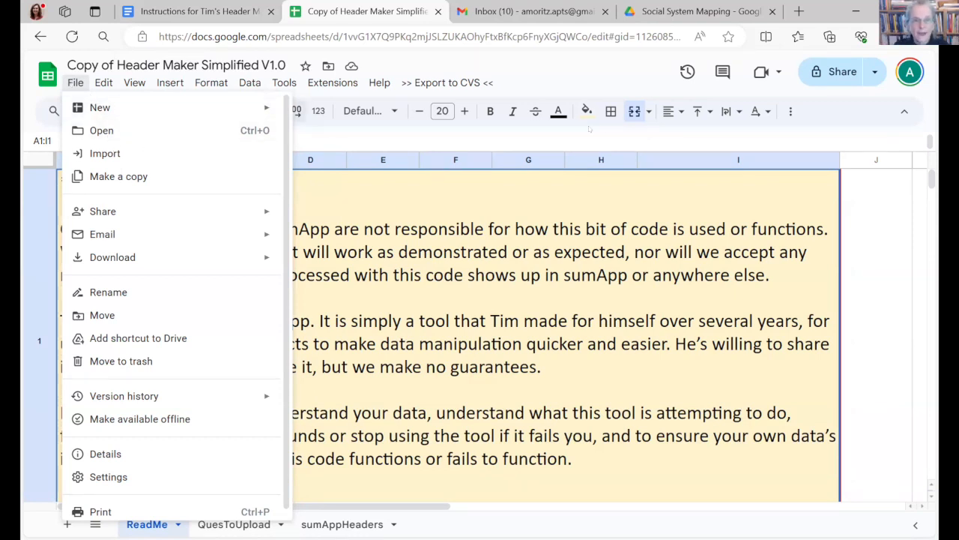
click(575, 72)
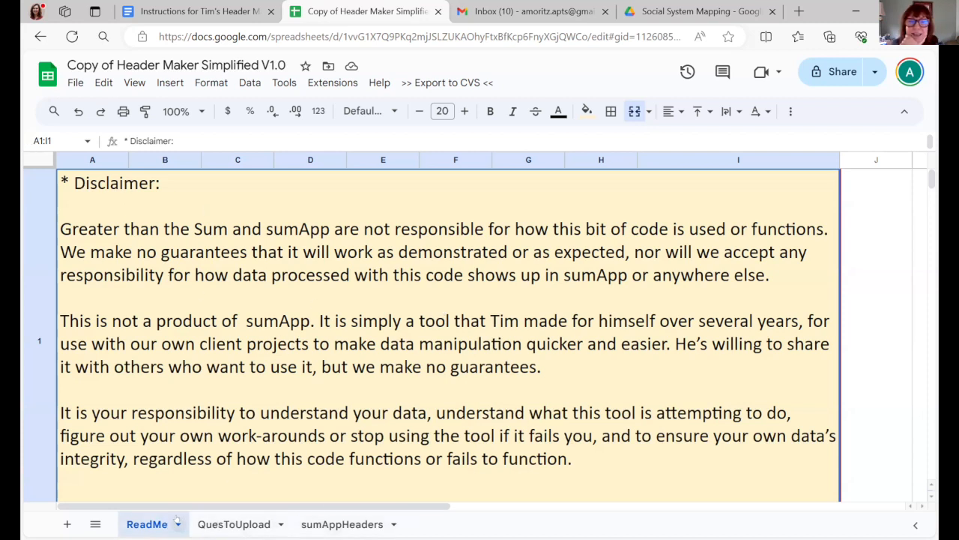
- Run the reset script on the QuesToUpload sheet and accept the request to authorize it
click(227, 524)
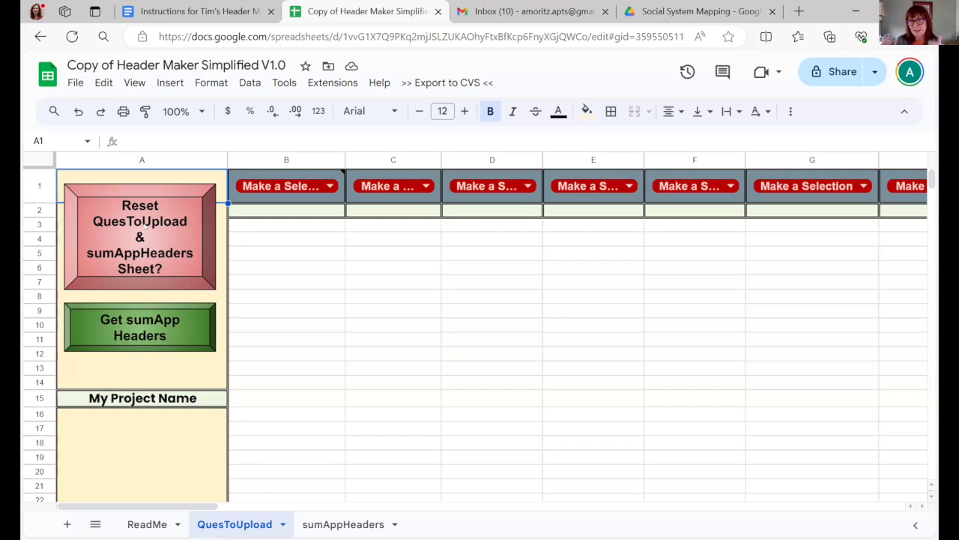
click(146, 225)
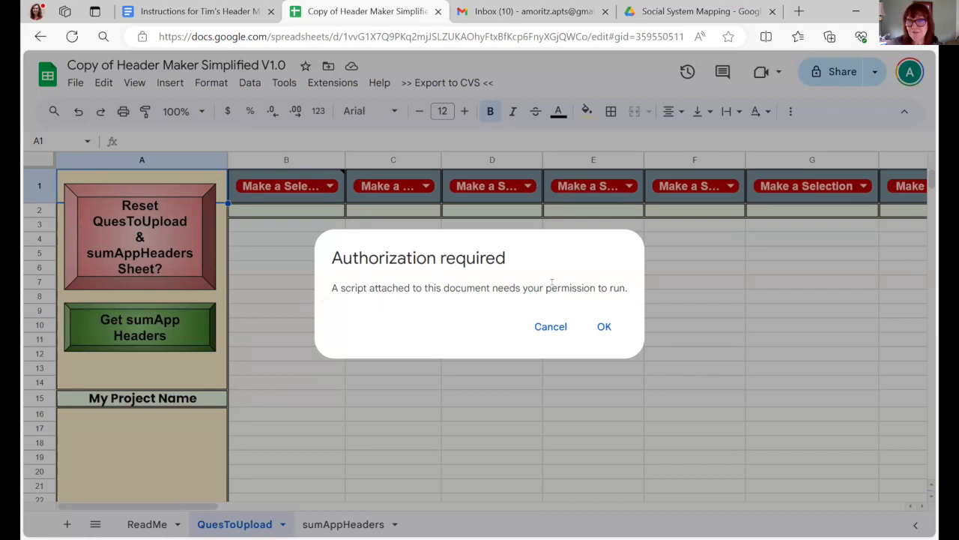
click(603, 327)
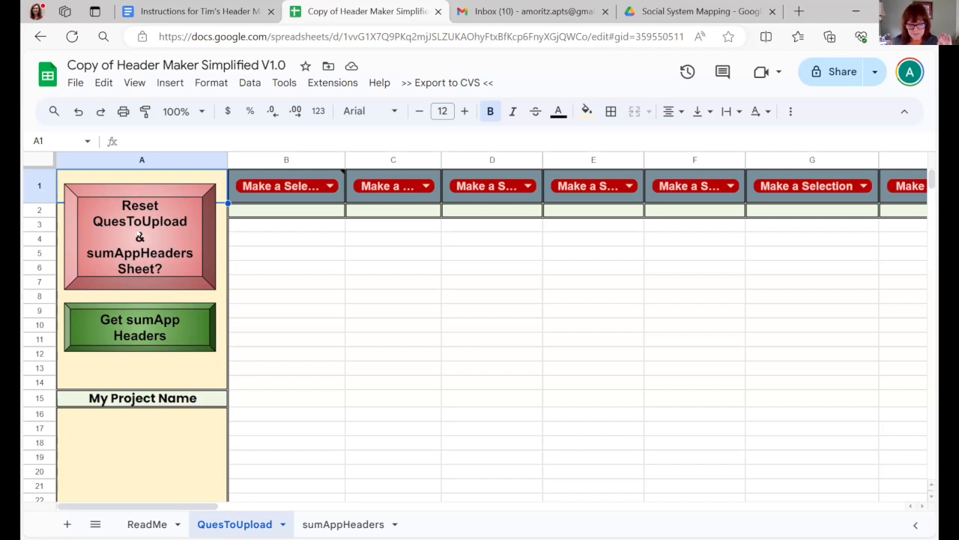
- Reset the QuesToUpload and sumAppHeaders sheets, agreeing to clear the data in both
click(141, 235)
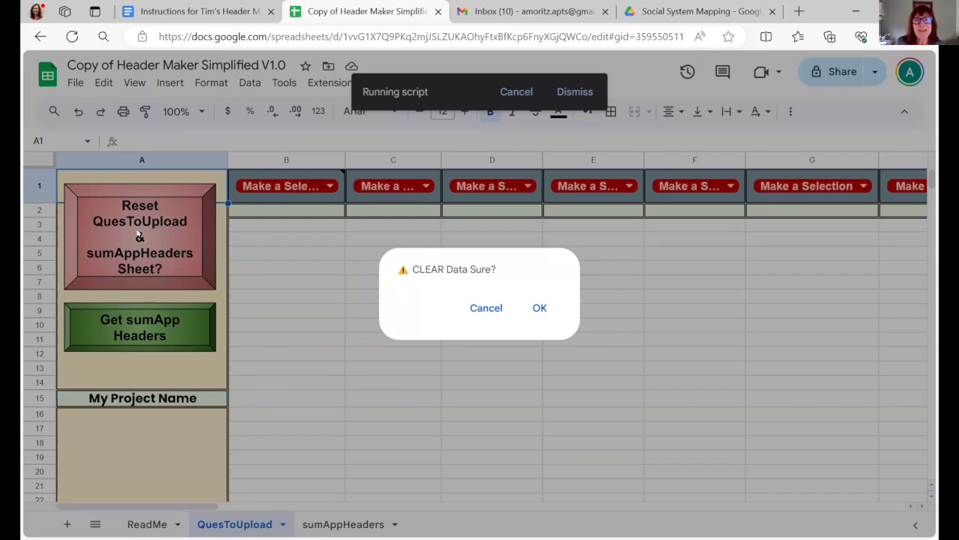
click(537, 309)
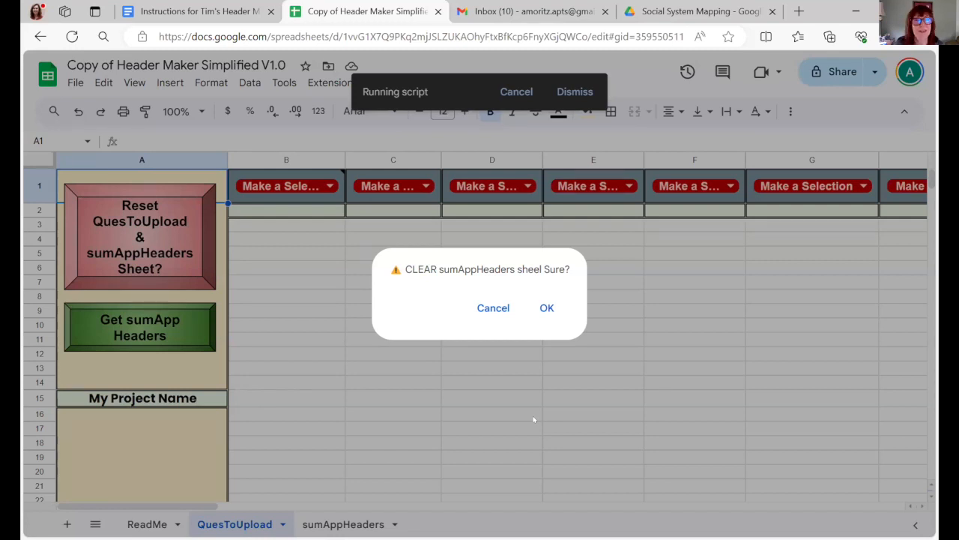
click(541, 308)
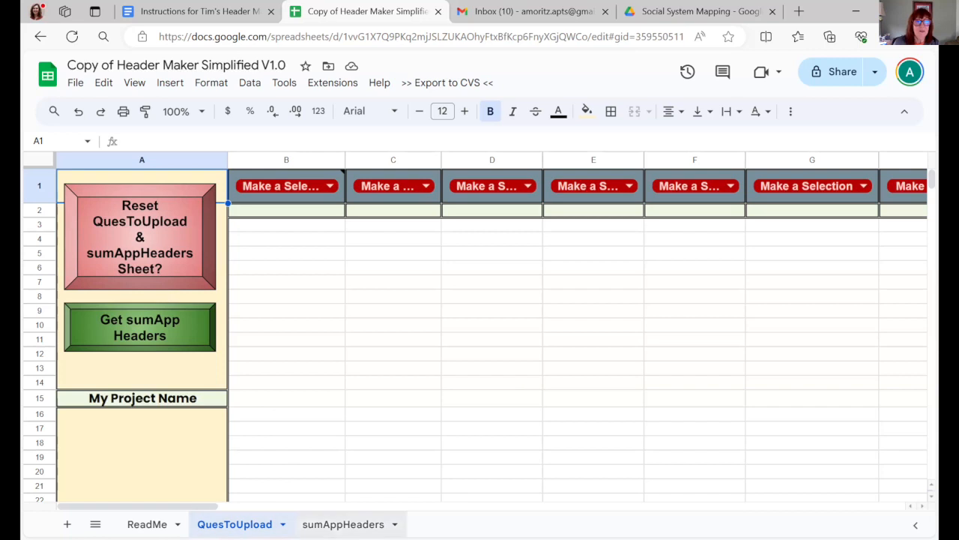
click(338, 524)
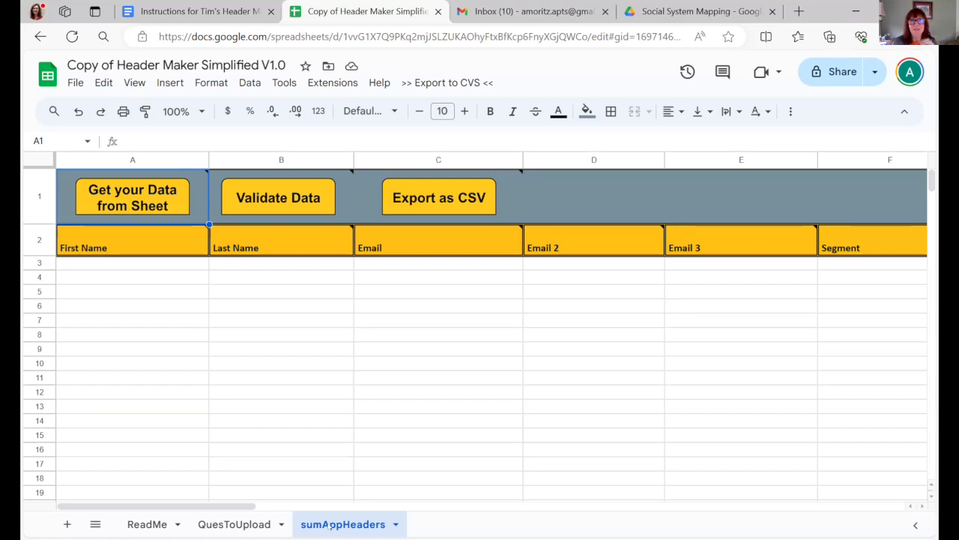
click(124, 205)
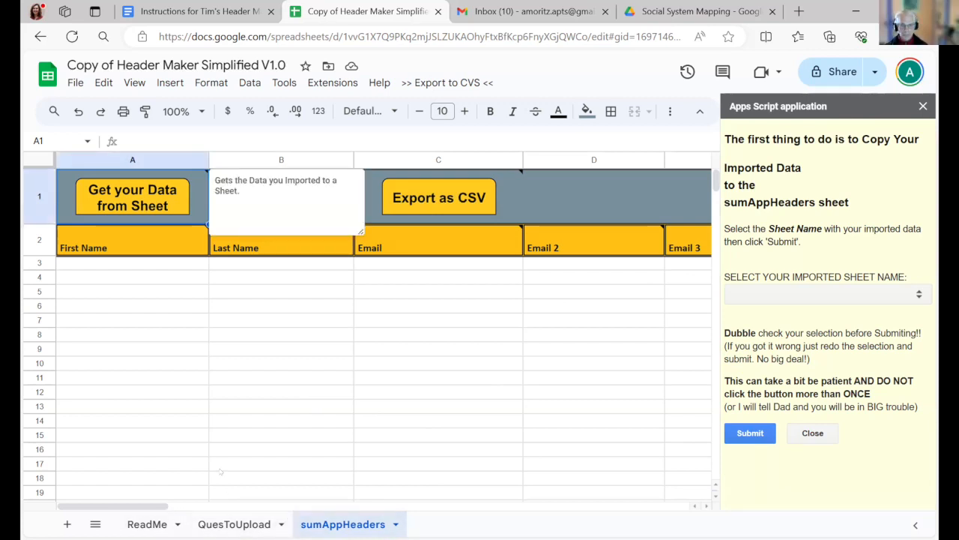
click(233, 524)
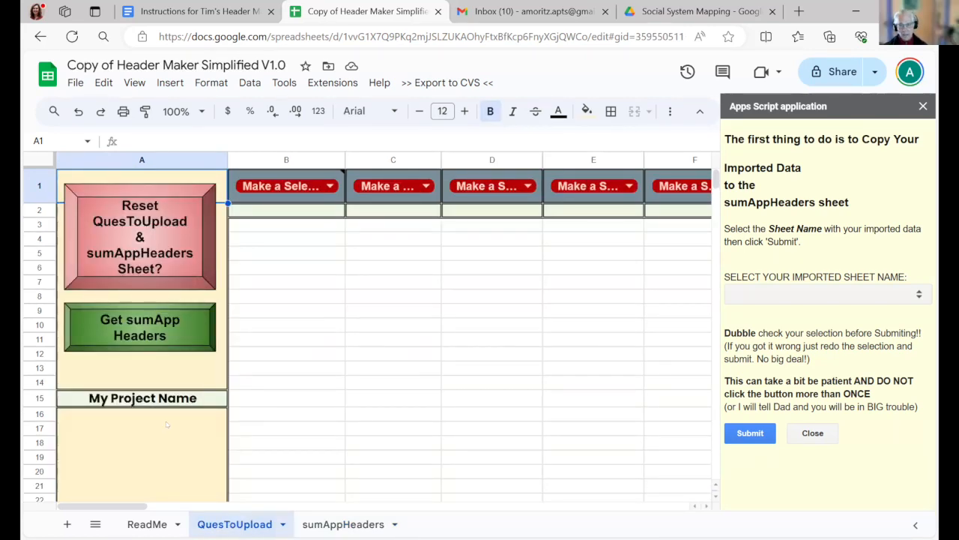
click(351, 524)
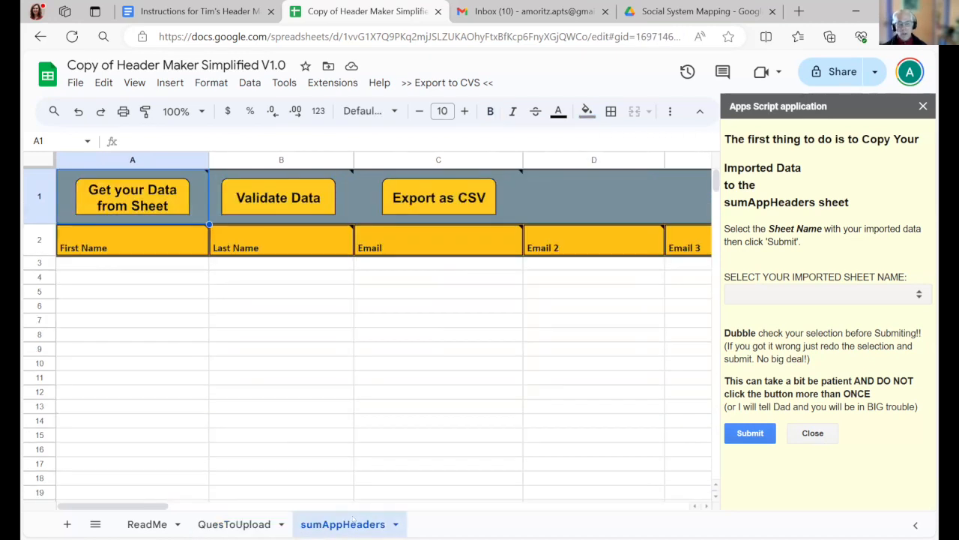
click(232, 524)
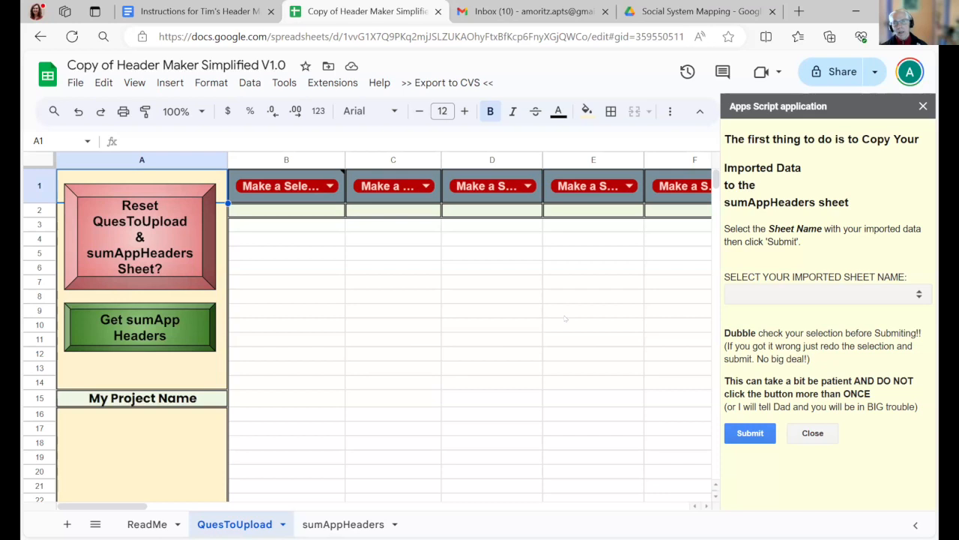
click(788, 433)
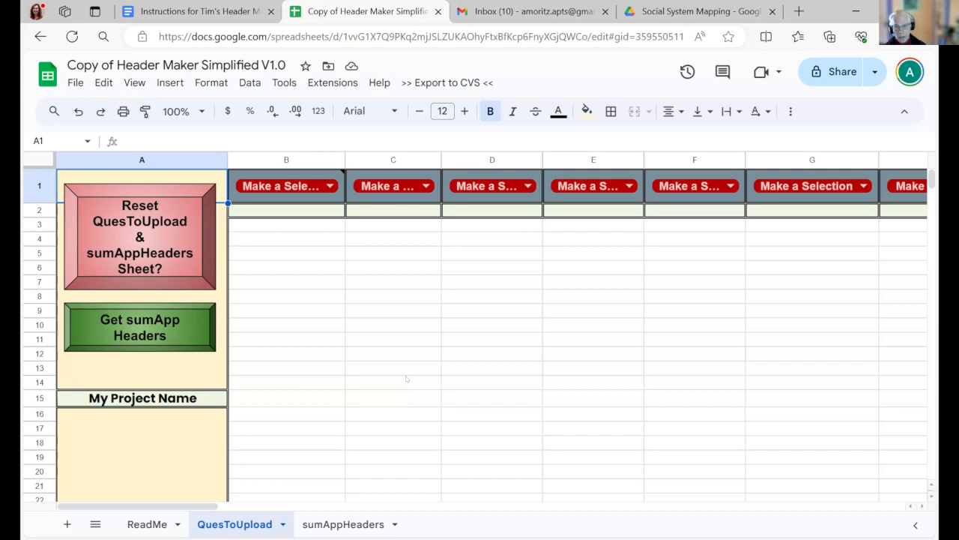
- Upload the Excel file "Per-Existing Test Data Not Validated" from the computer for import into the spreadsheet
click(72, 83)
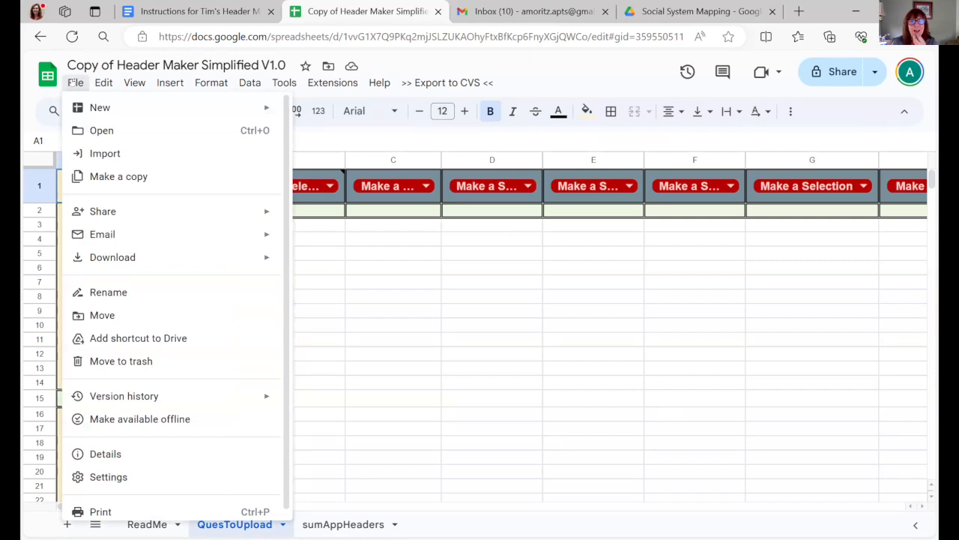
click(100, 153)
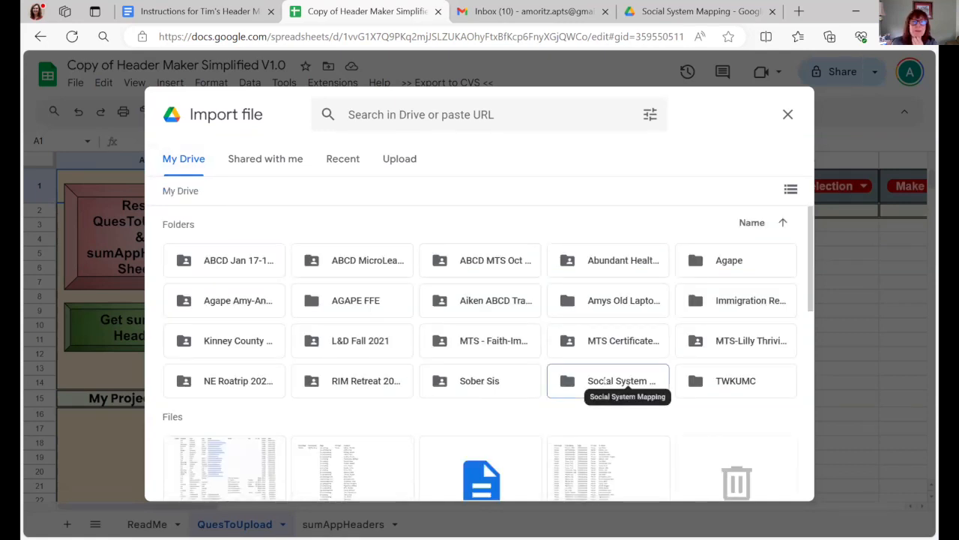
click(406, 158)
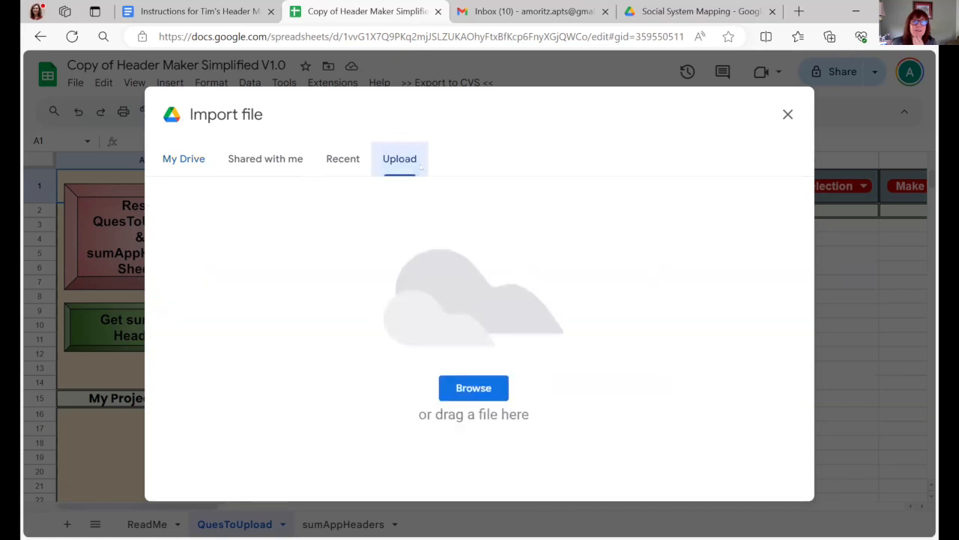
click(473, 385)
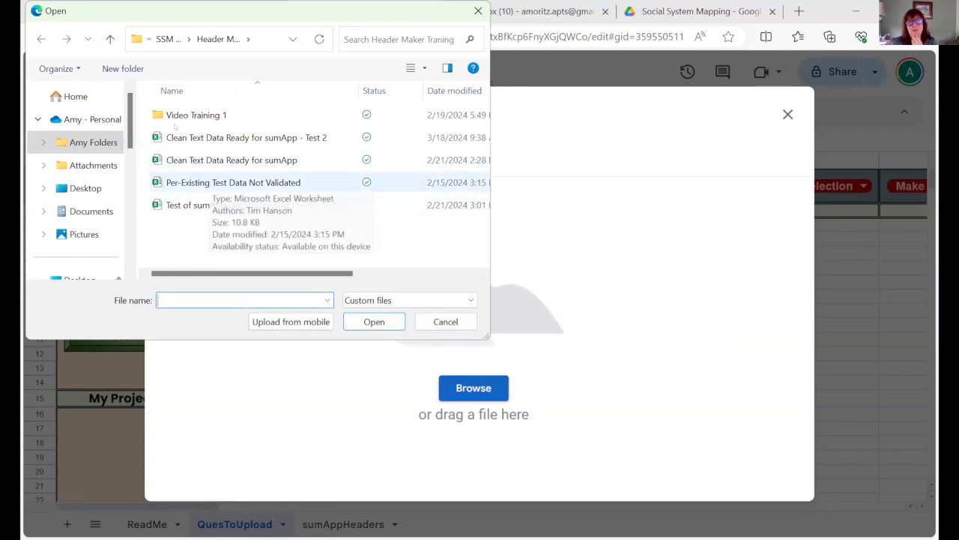
click(183, 182)
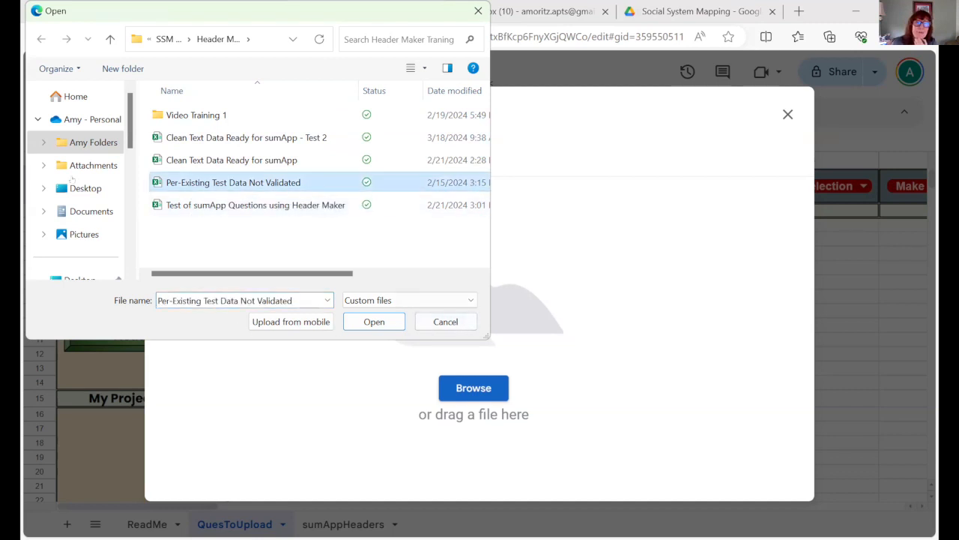
click(369, 327)
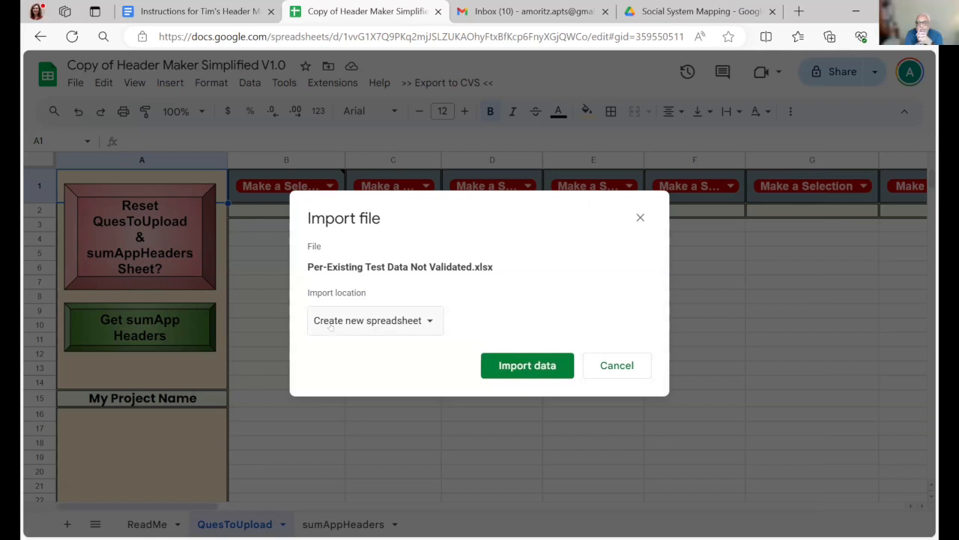
- Set the import location to Insert new sheet(s) and import the uploaded data without its theme
click(426, 325)
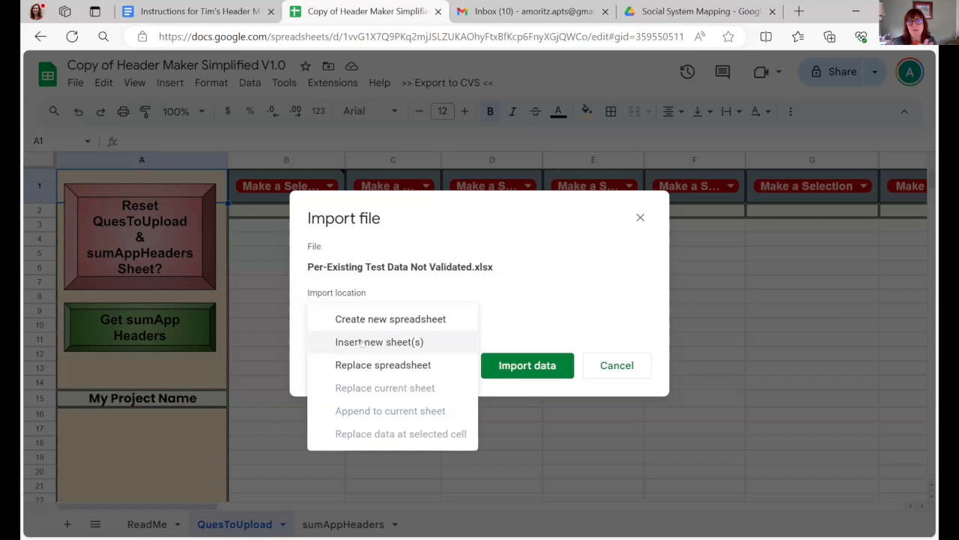
click(362, 343)
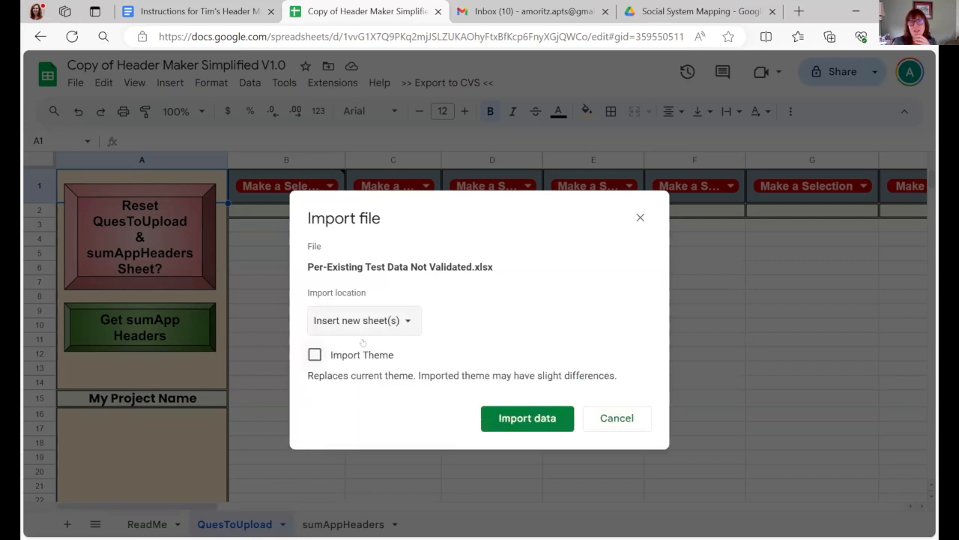
click(523, 421)
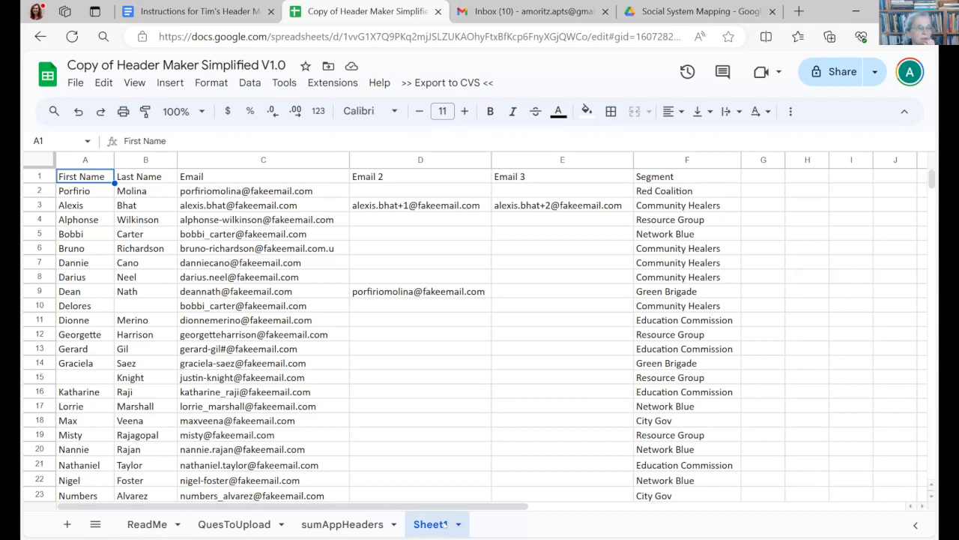
- Rename the newly imported Sheet1 as "New Project"
right_click(435, 526)
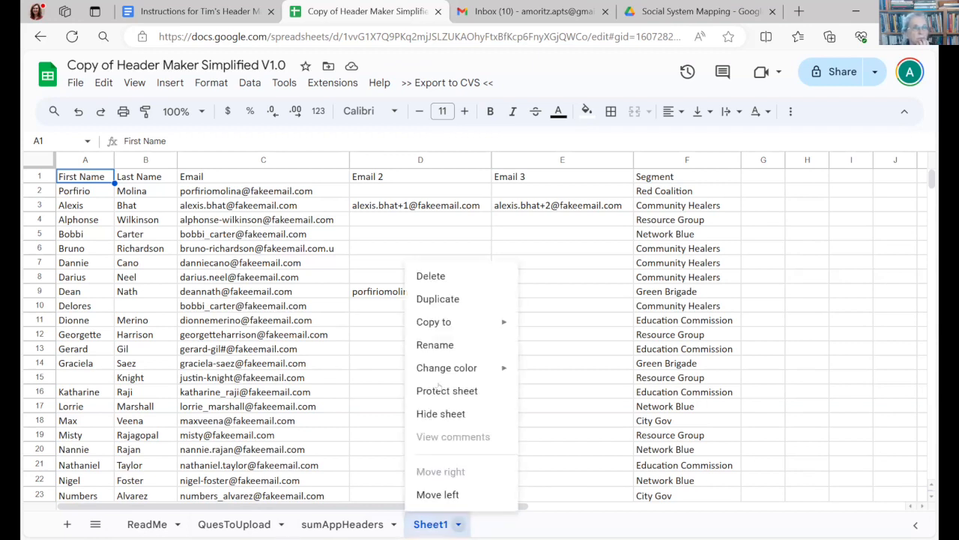
click(443, 344)
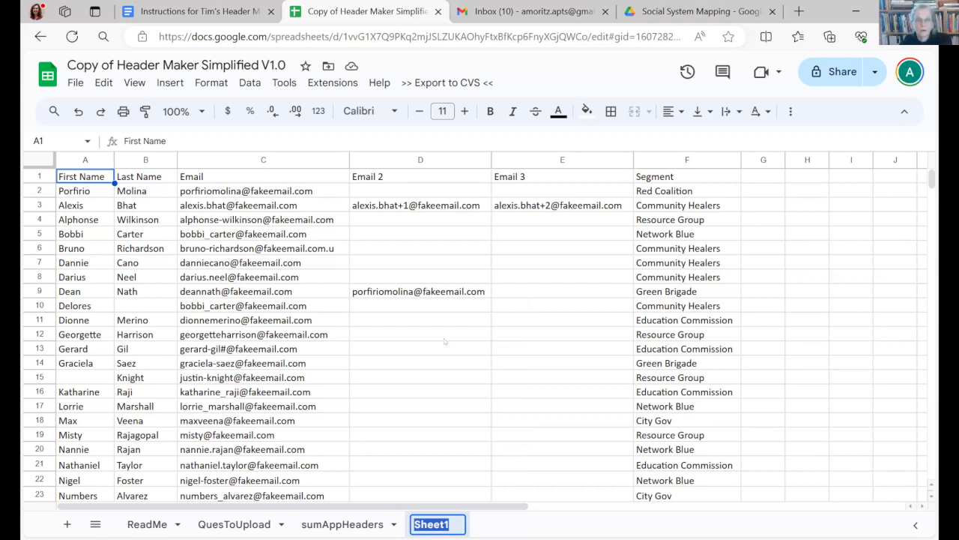
text(New Project)
key(Return)
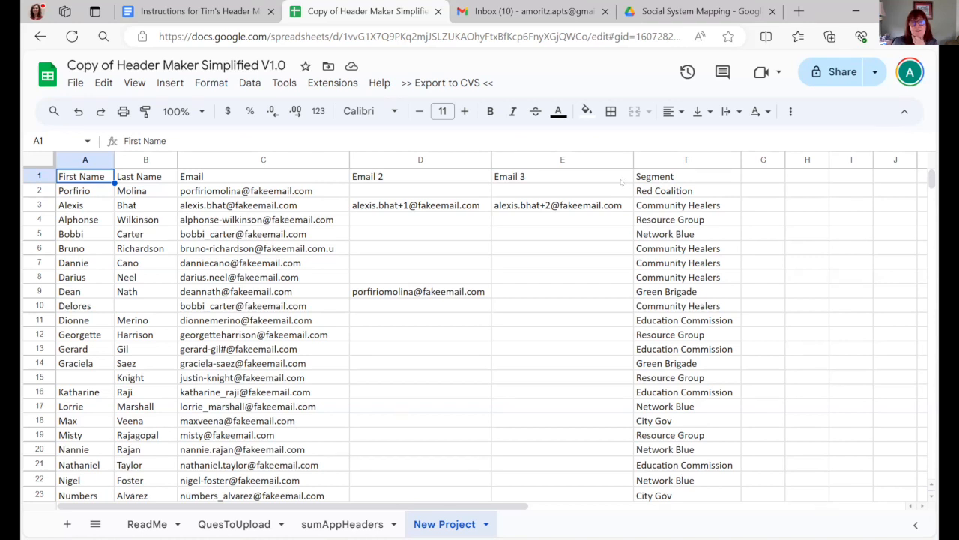
- Copy the imported data from the New Project sheet into the sumAppHeaders sheet with the Get your Data from Sheet script
click(343, 524)
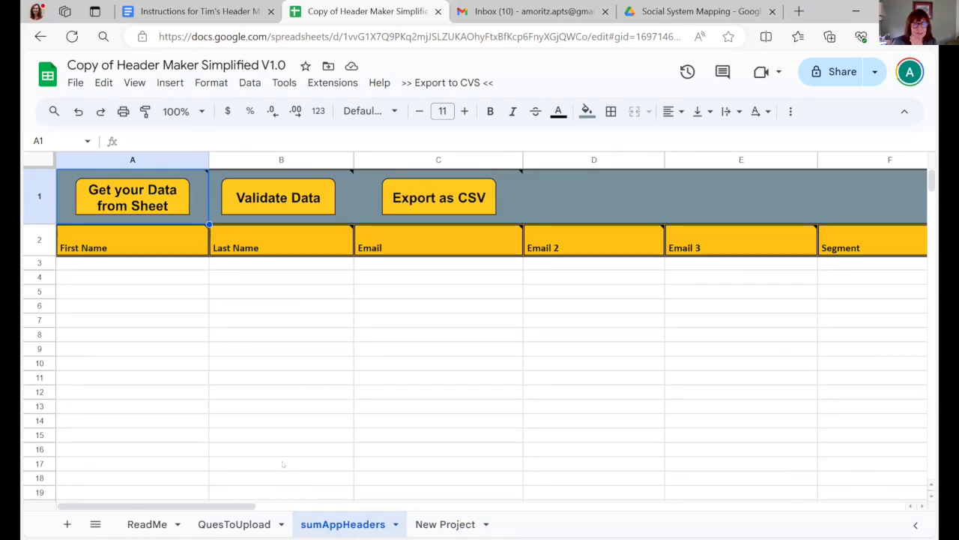
click(222, 527)
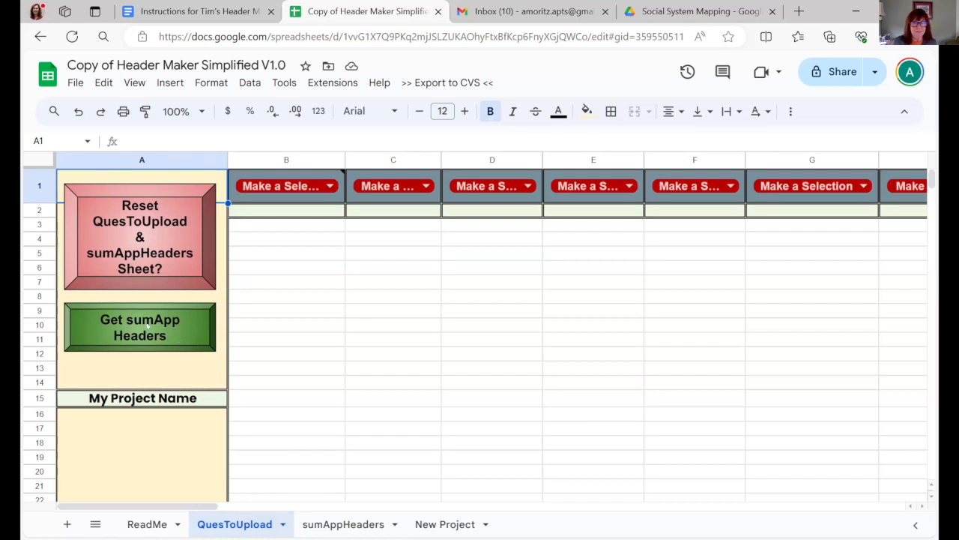
click(341, 525)
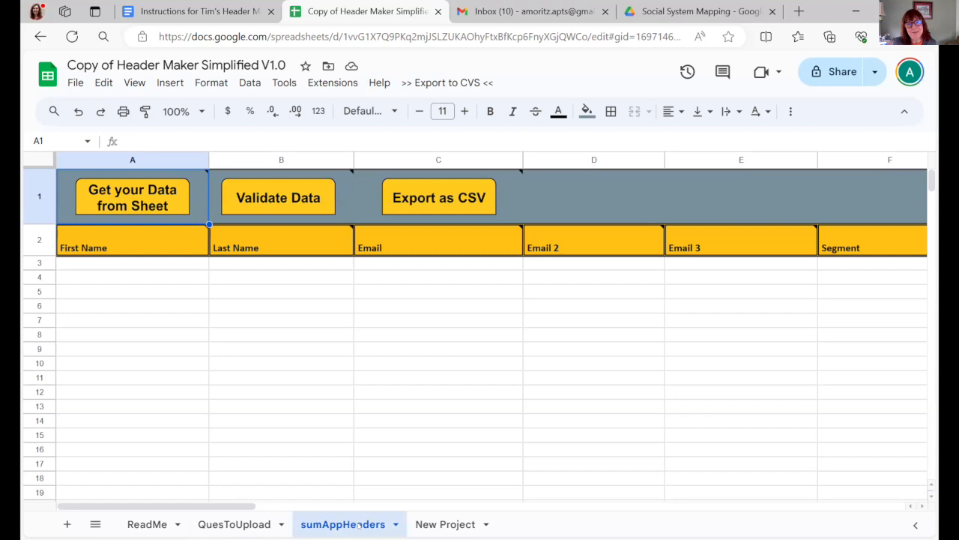
mouse_move(130, 195)
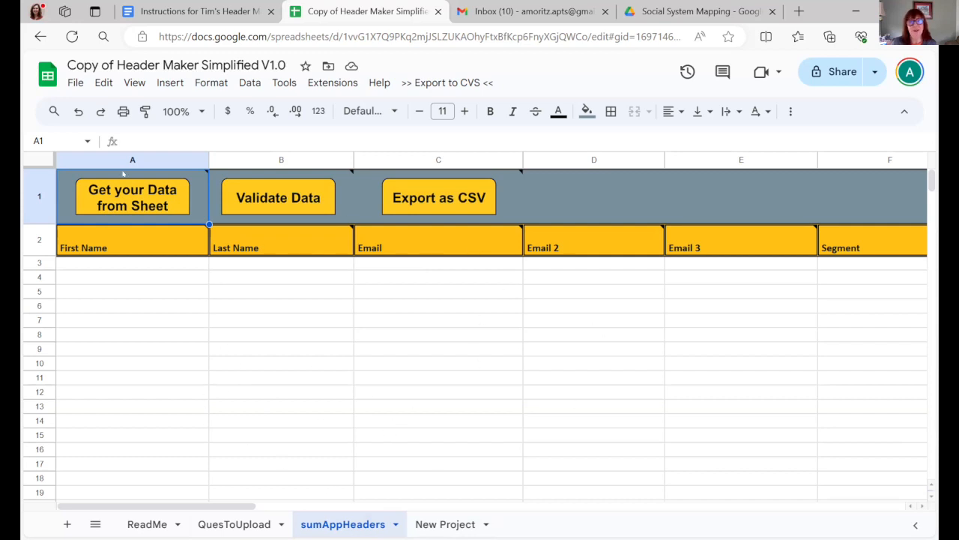
click(123, 193)
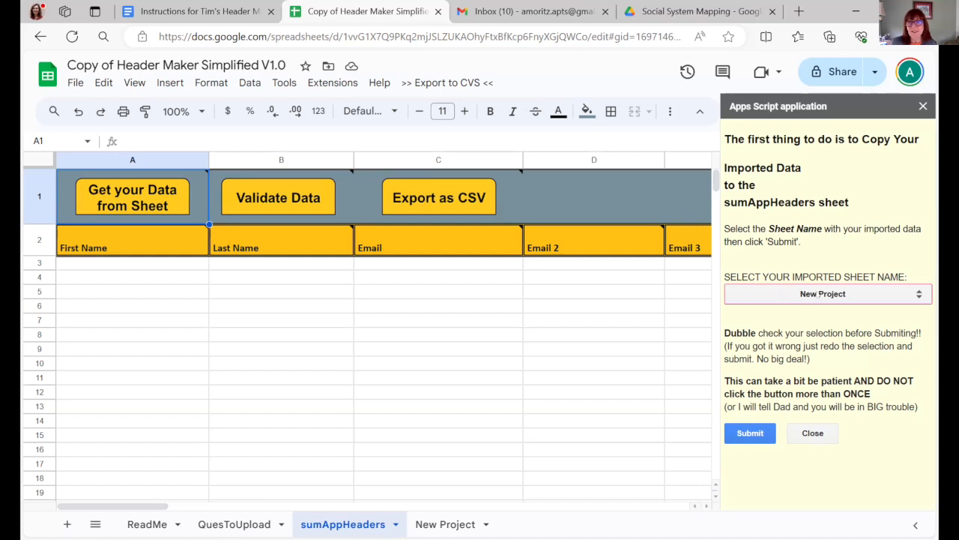
click(919, 296)
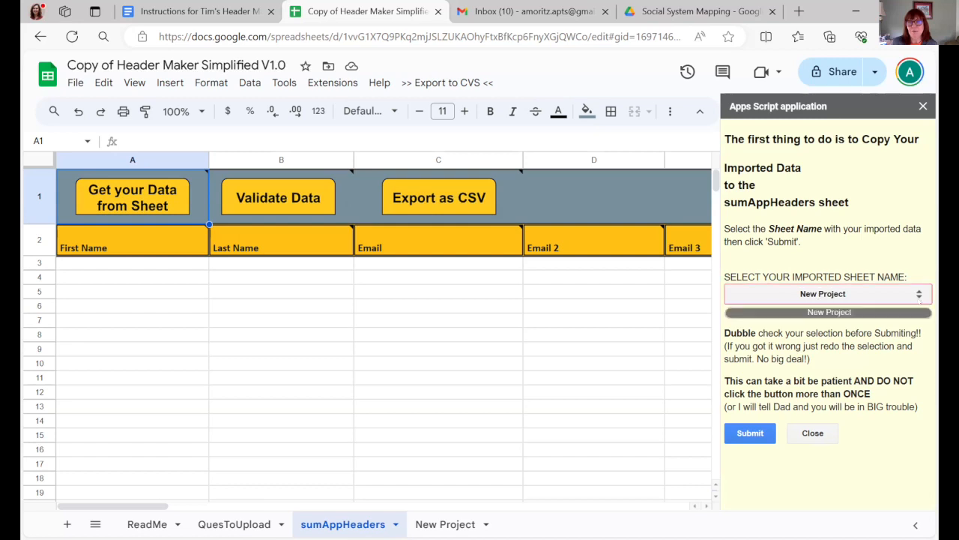
click(851, 295)
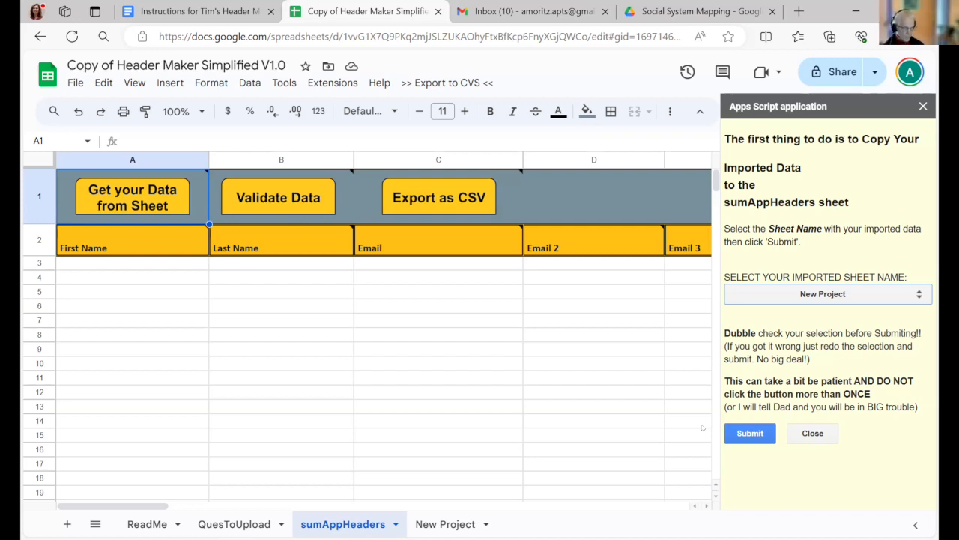
click(748, 434)
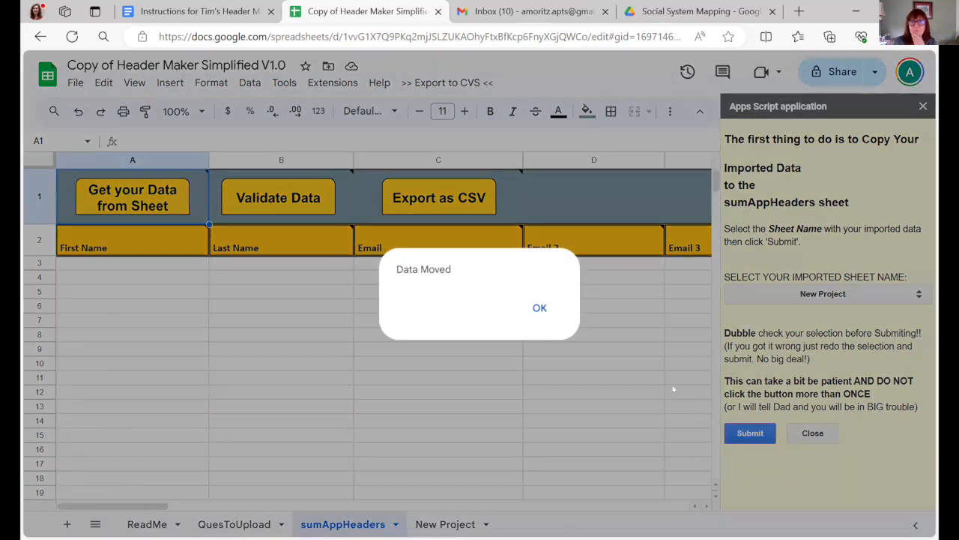
click(537, 309)
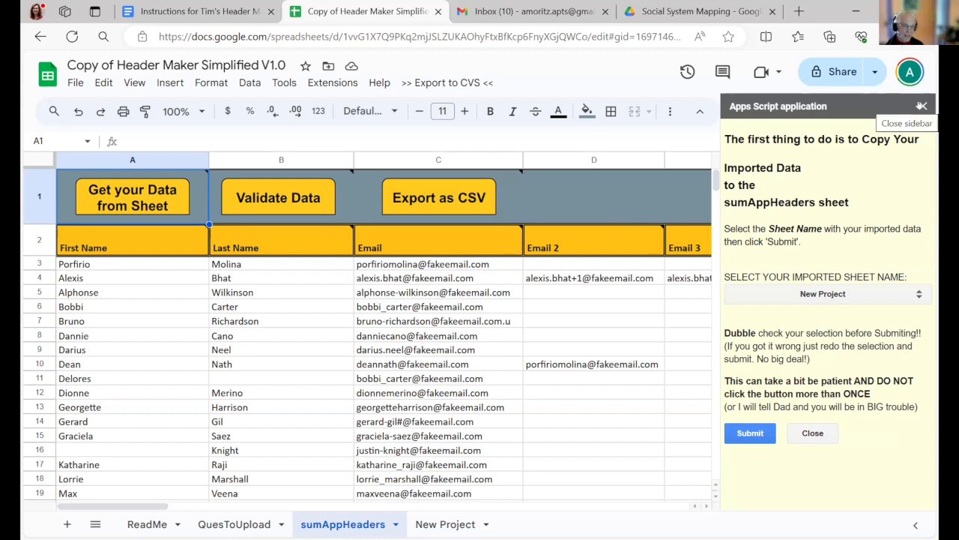
click(815, 433)
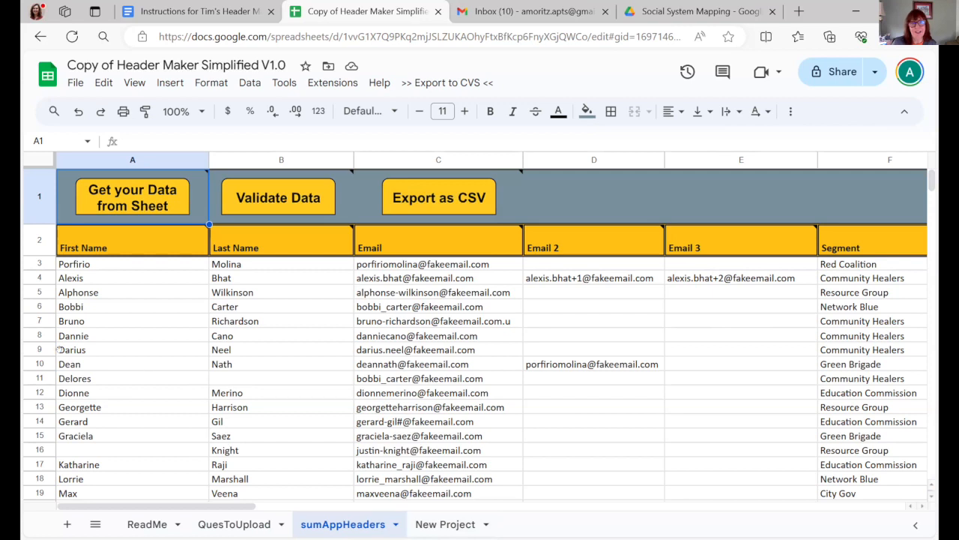
- Run the Validate Data script on the sumAppHeaders sheet and acknowledge its report
mouse_move(276, 201)
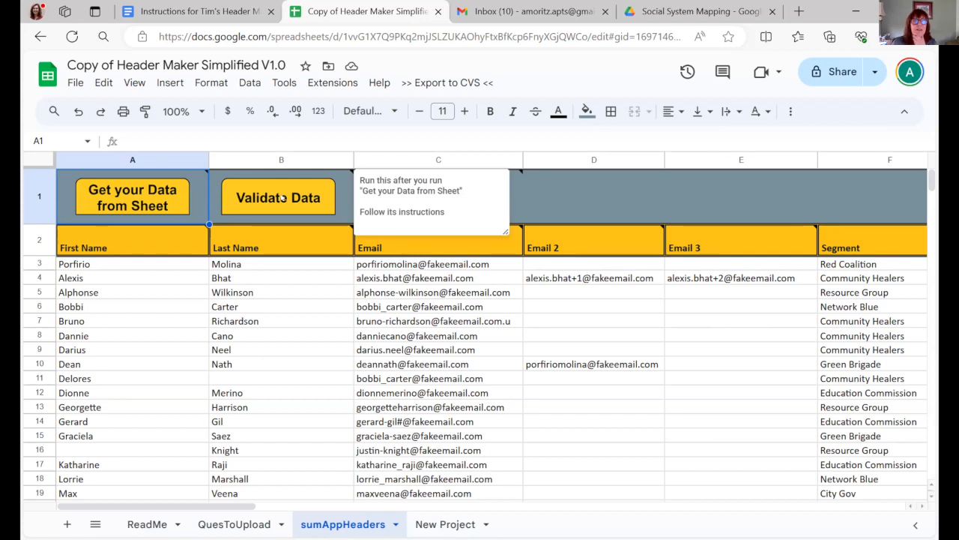
click(282, 197)
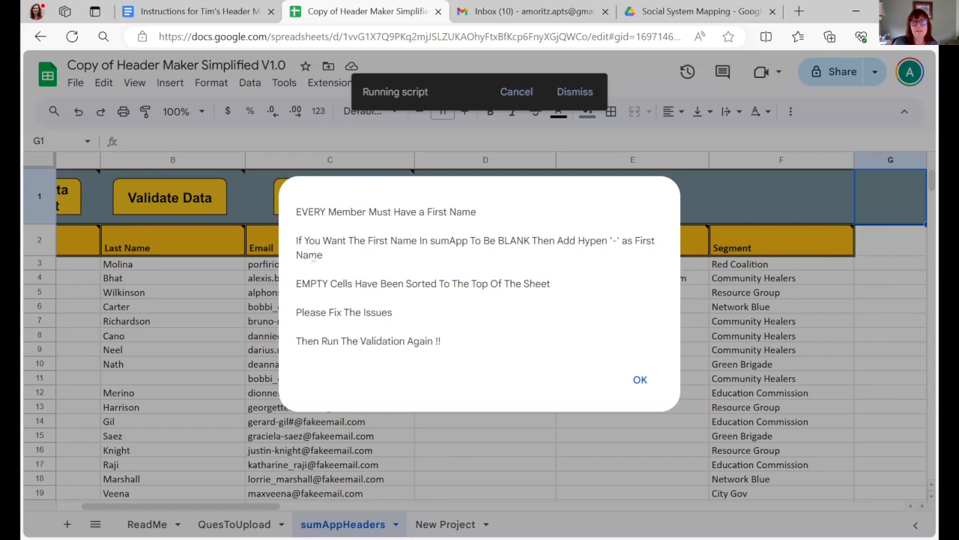
click(636, 380)
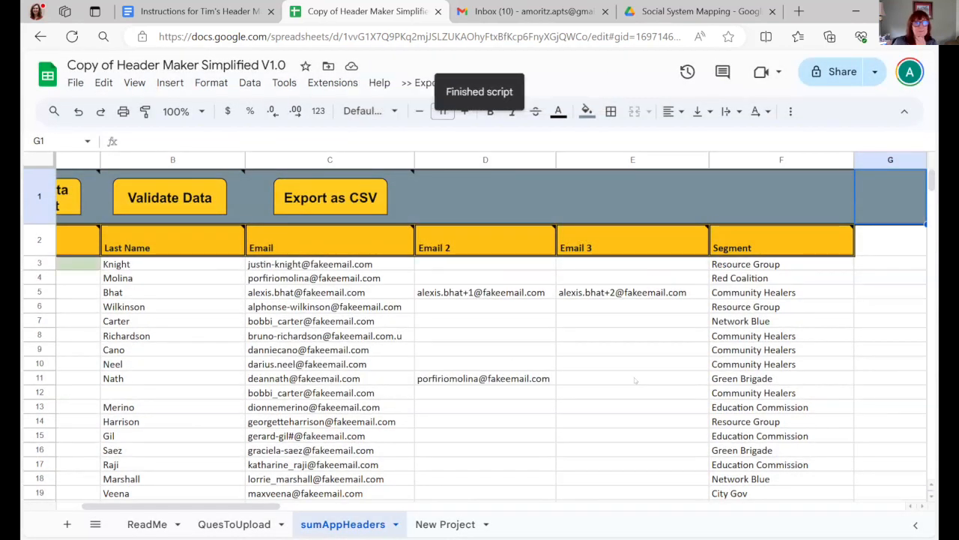
- Fill in the missing first name in cell A3, using the name in that row's email address
drag(253, 507, 200, 508)
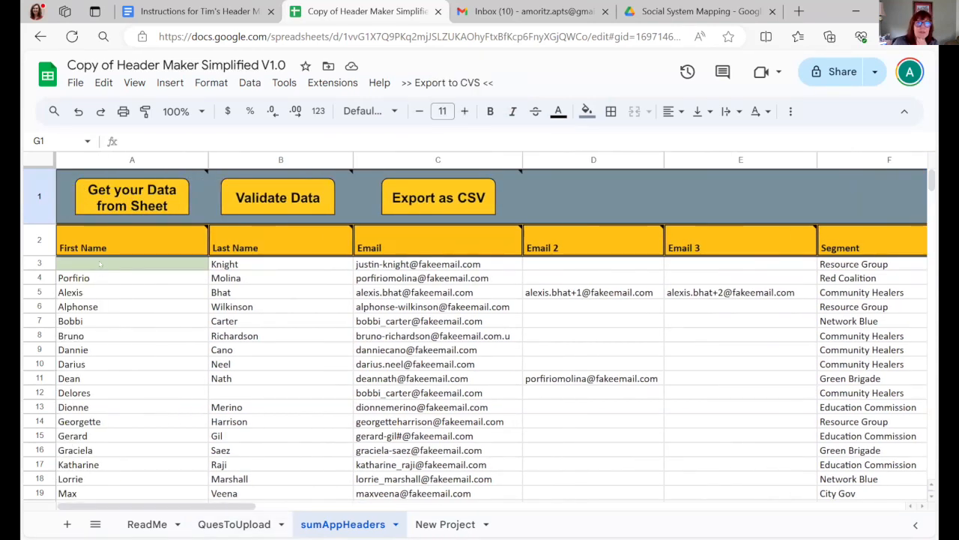
click(159, 266)
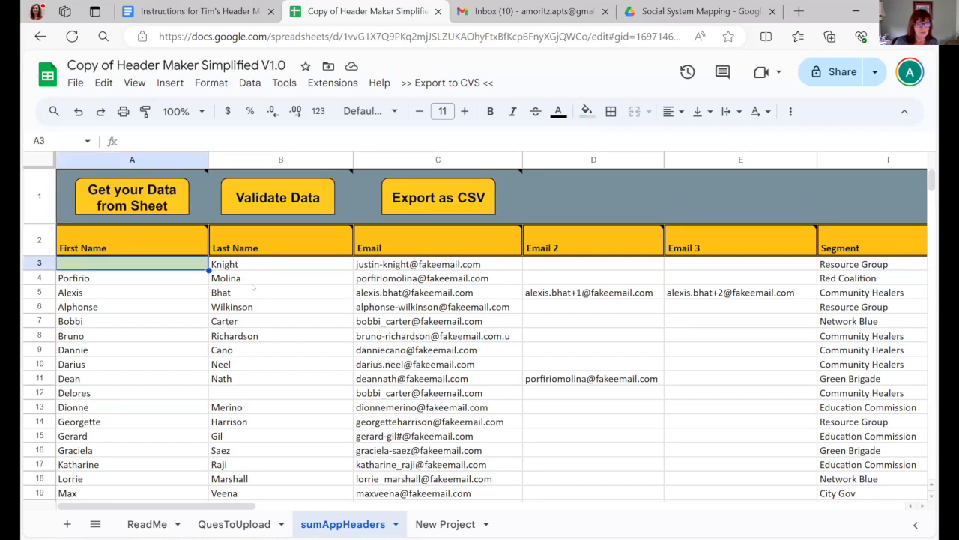
text(Ju)
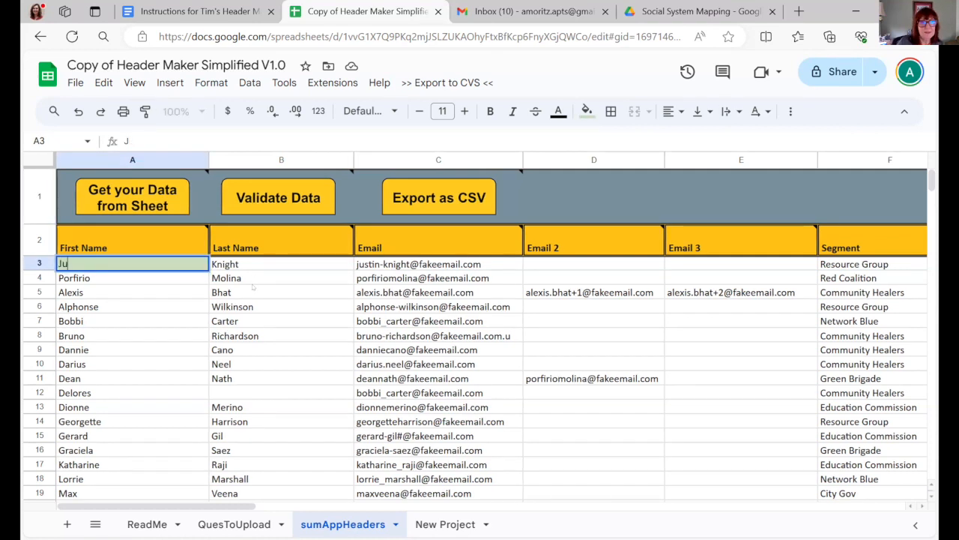
text(stin)
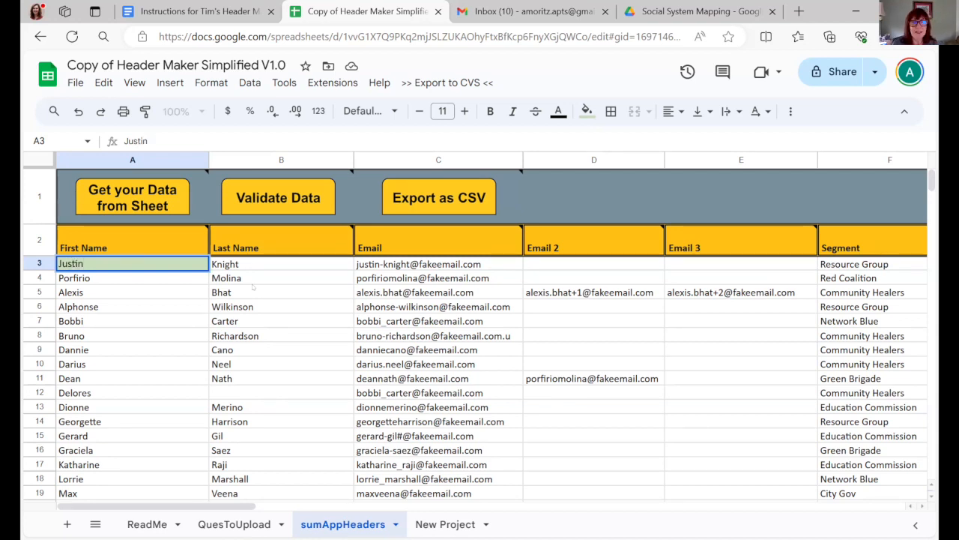
key(Tab)
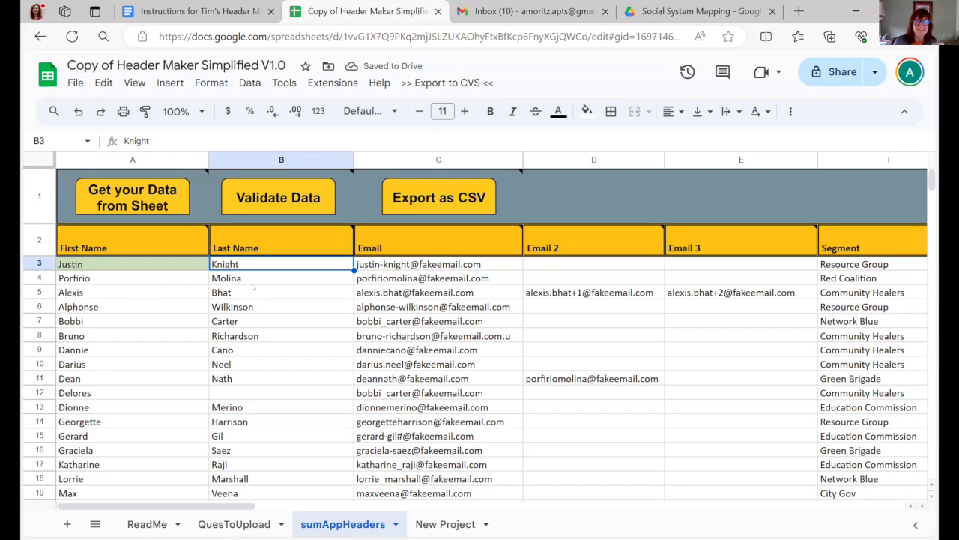
- Run the data validation again to check the First Name and Last Name columns
click(289, 202)
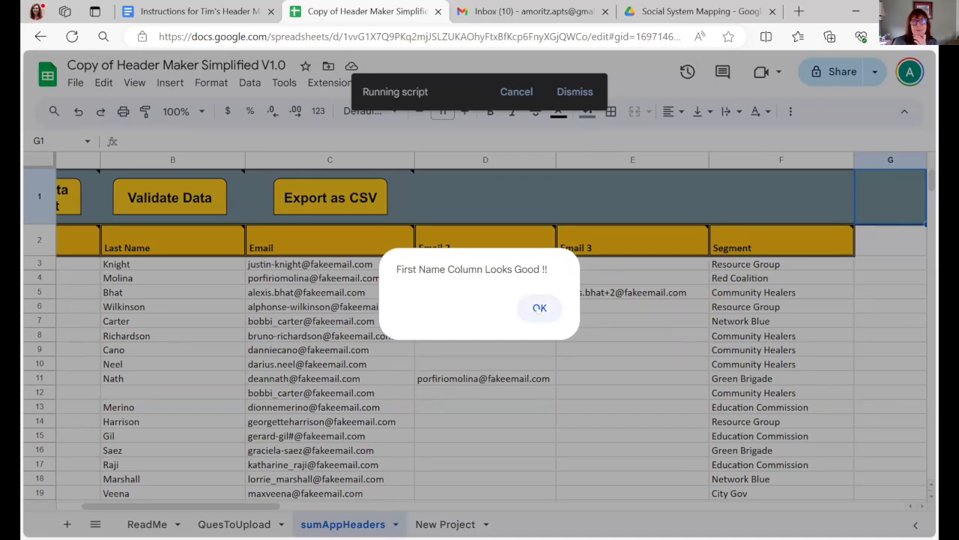
click(539, 308)
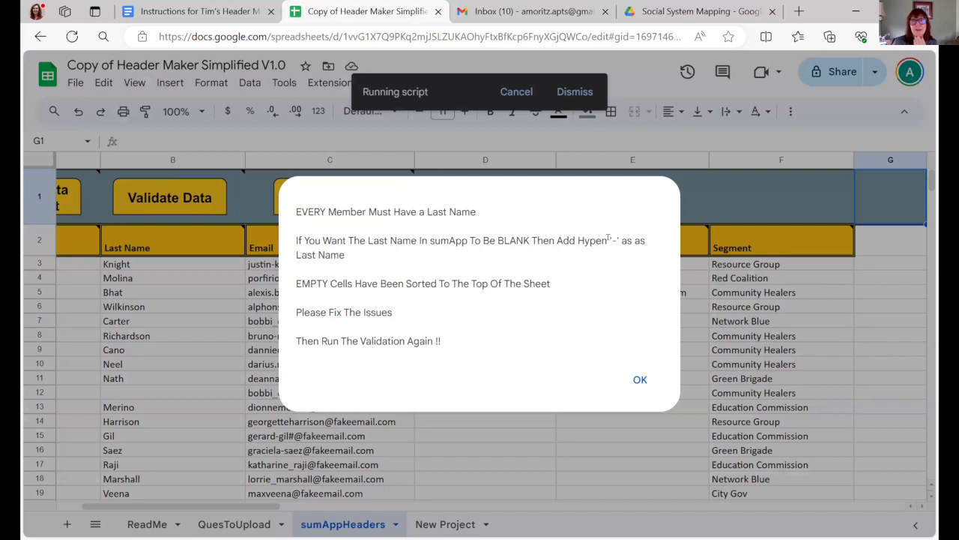
click(639, 380)
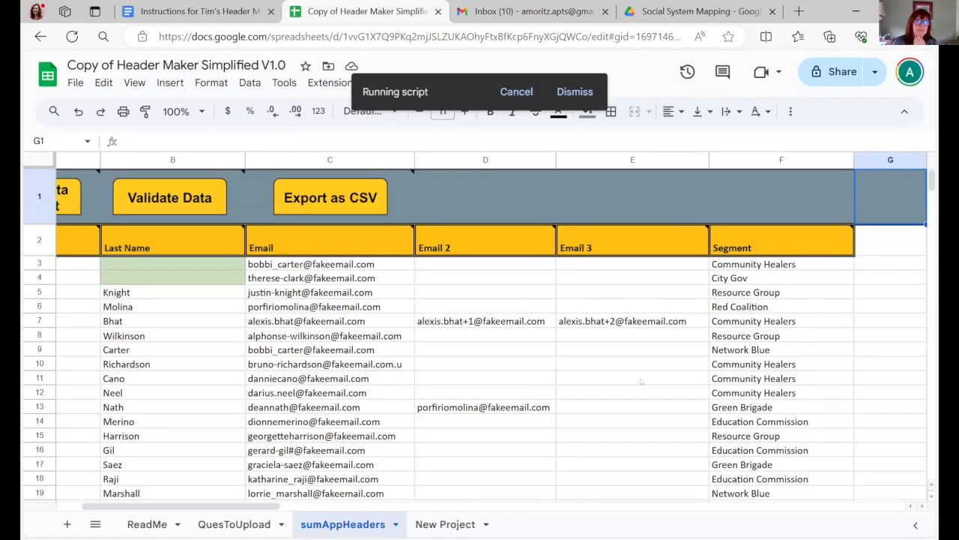
- Fill in the missing last names in cells B3 and B4, using the names in those rows' email addresses
click(161, 263)
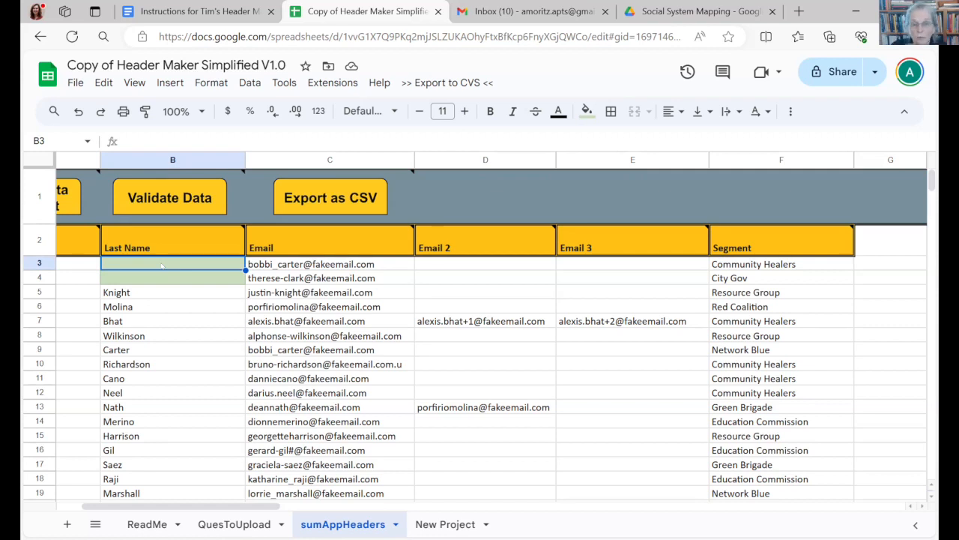
text(Carter)
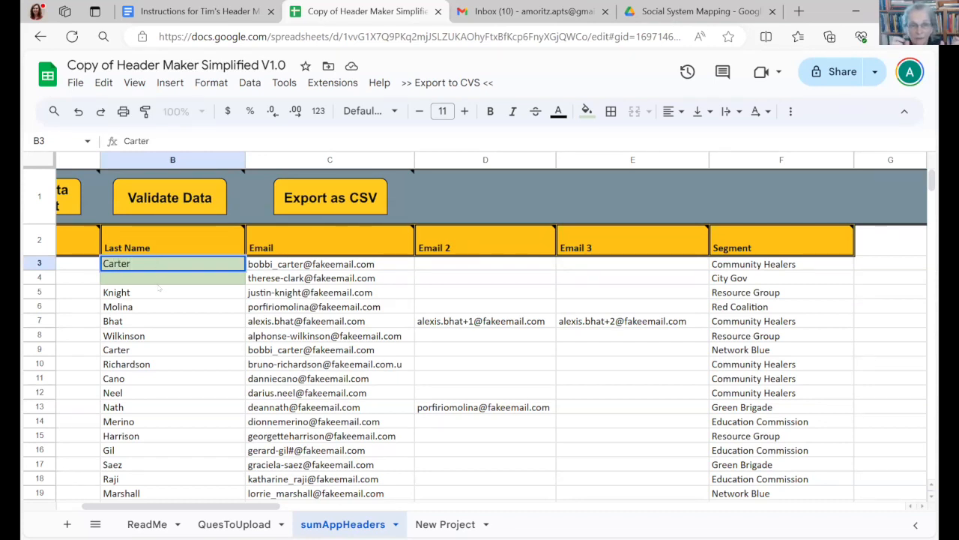
click(159, 279)
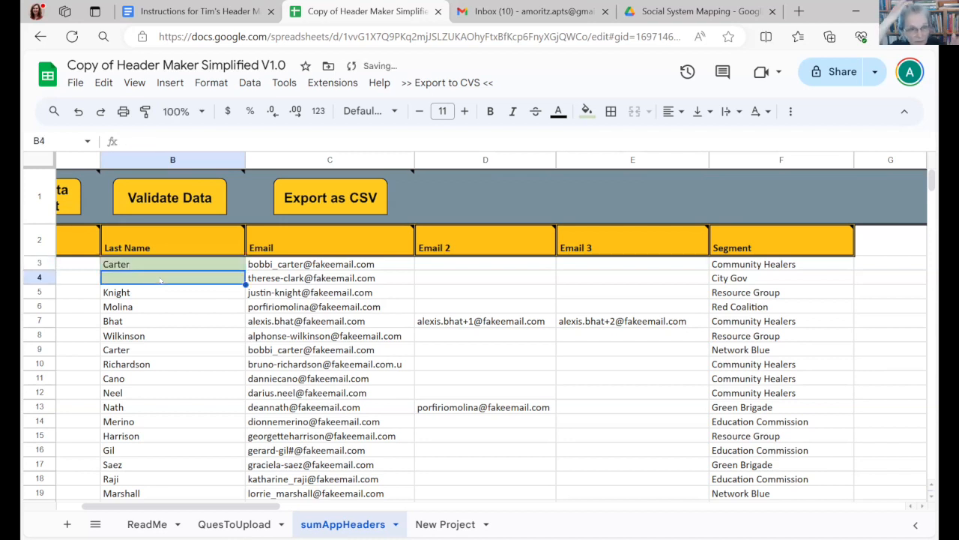
text(Clark)
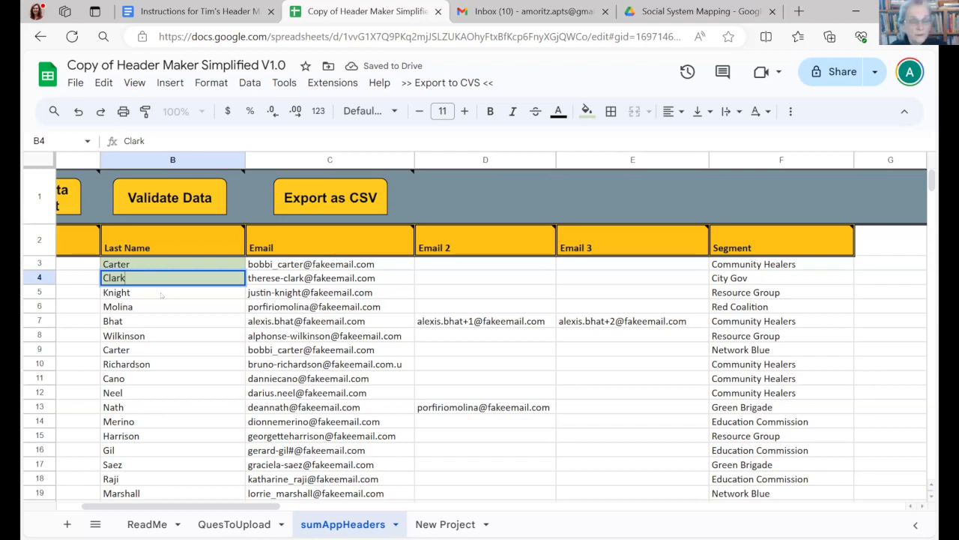
click(162, 295)
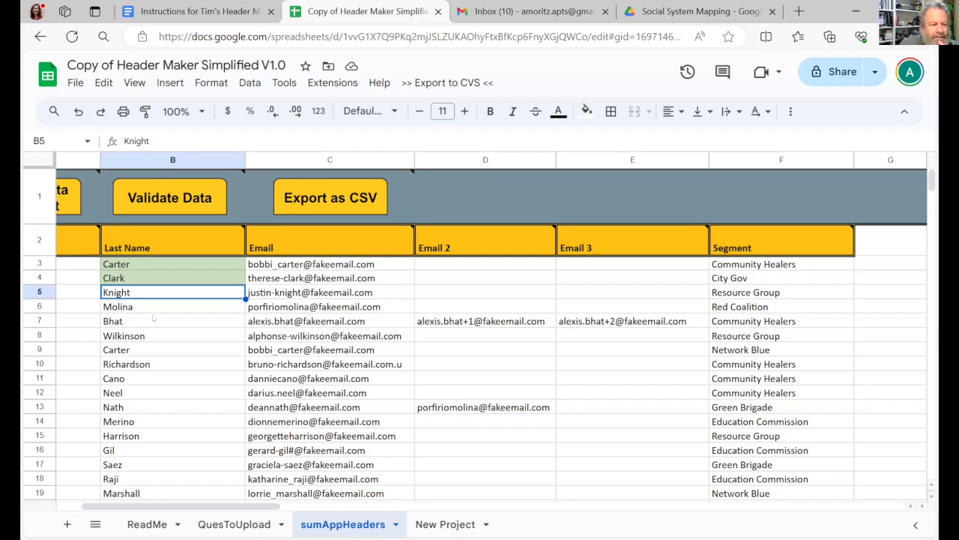
- Replace the last name in cell B4 with a hyphen (-)
click(156, 275)
key(BackSpace)
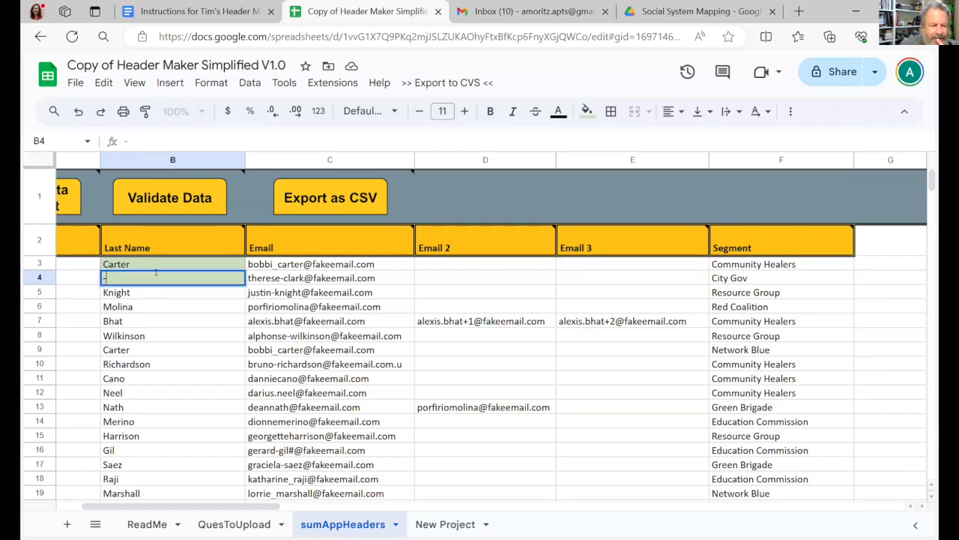
click(189, 355)
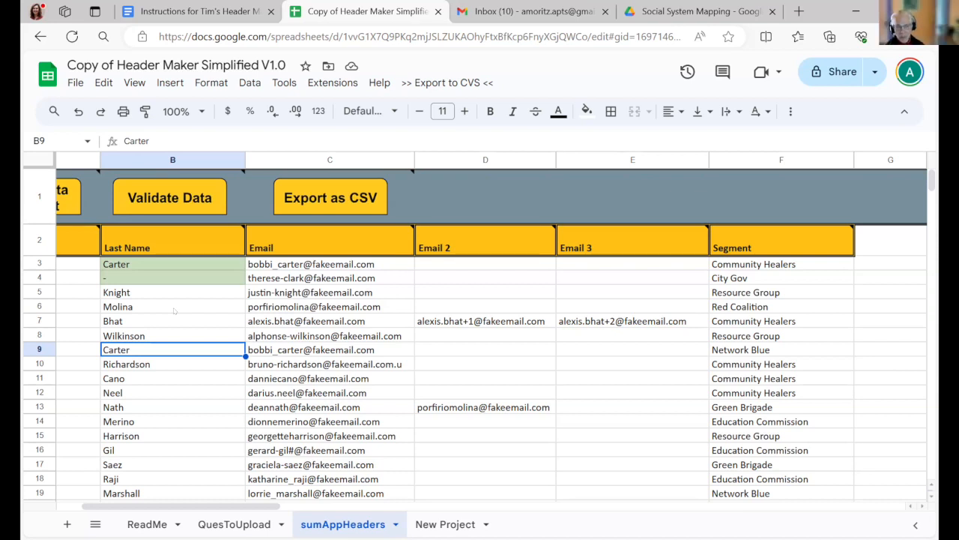
- Run the data validation on the sumAppHeaders sheet through the name, empty email and email address checks
click(168, 199)
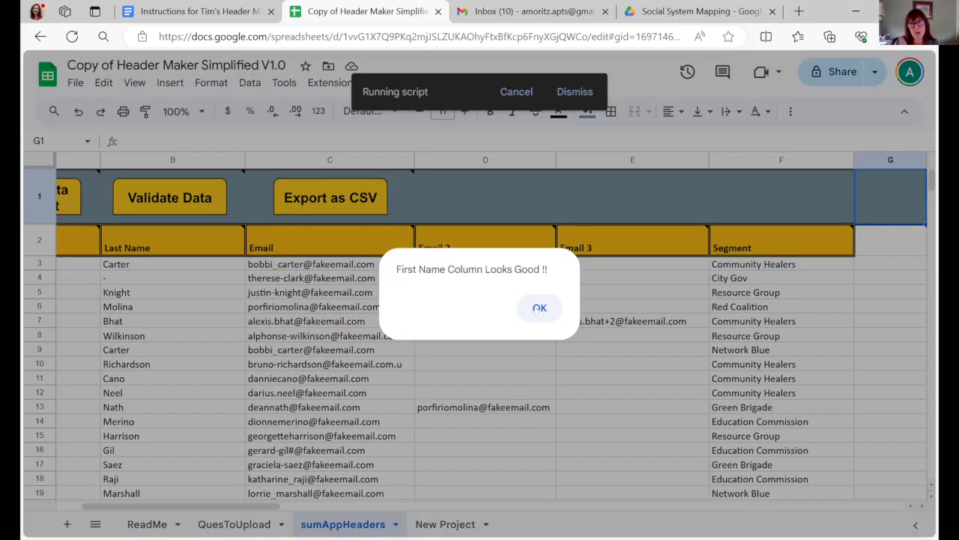
click(539, 307)
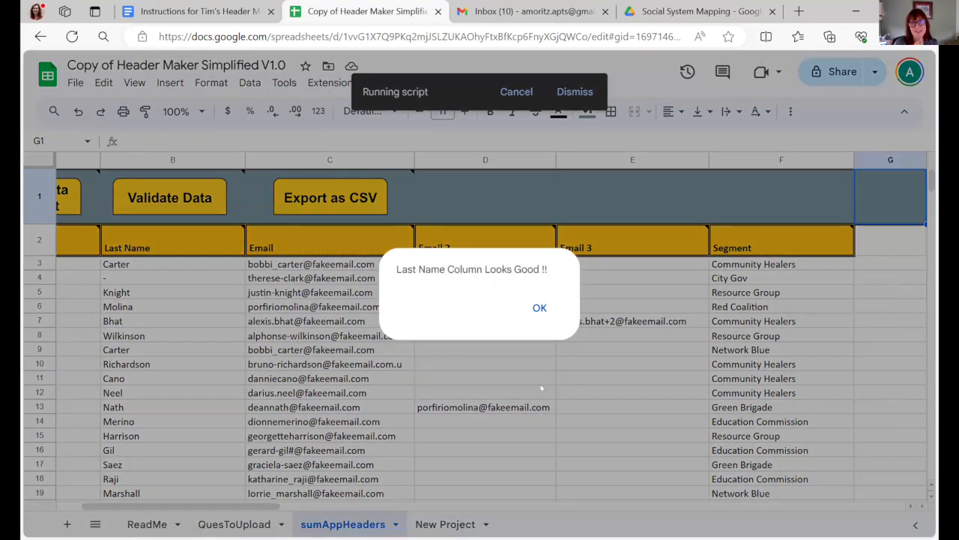
click(540, 308)
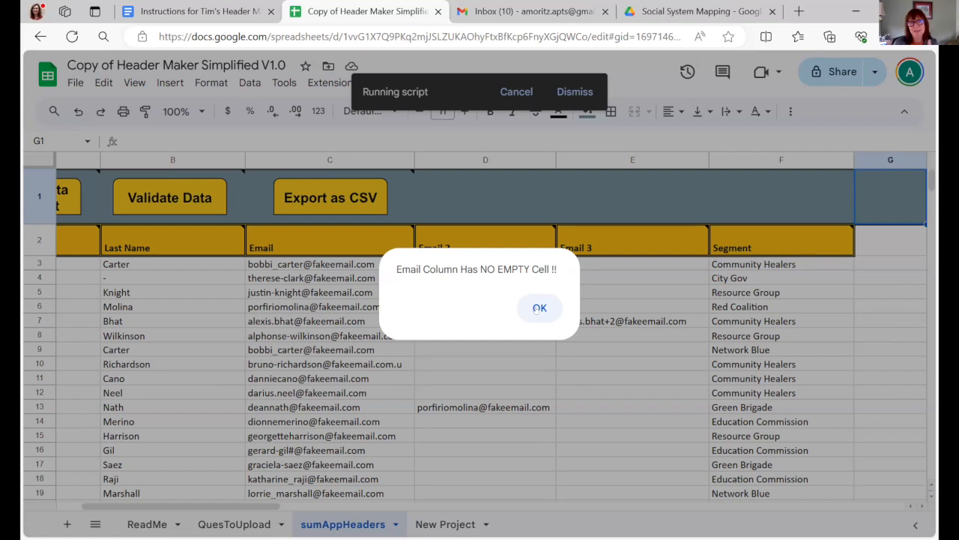
click(538, 308)
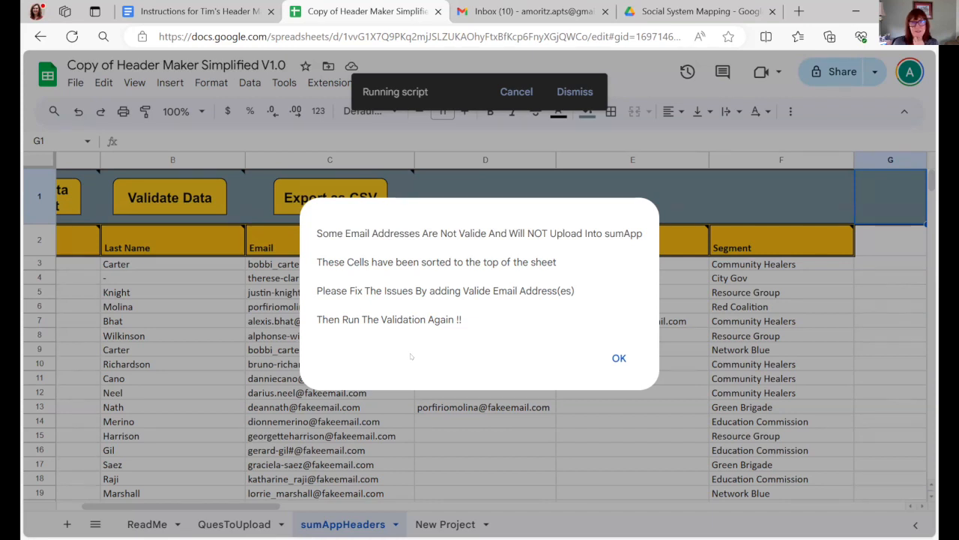
click(619, 360)
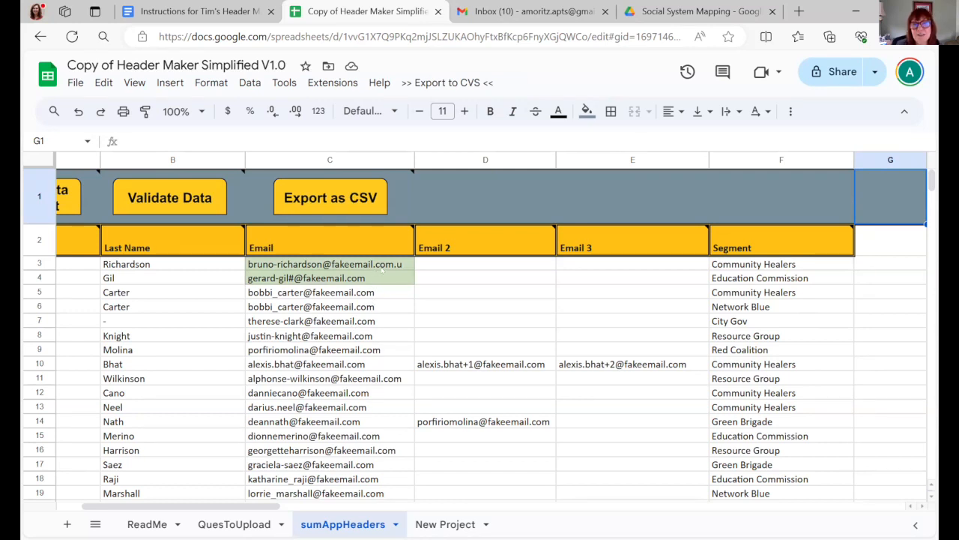
- Correct the invalid email addresses by removing the trailing ".u" in cell C3 and the "#" in cell C4
click(390, 265)
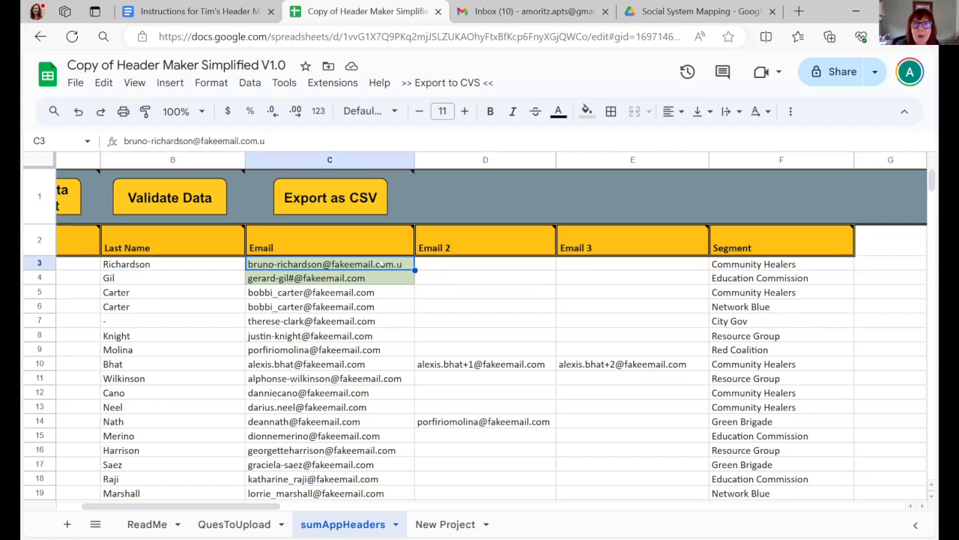
key(Return)
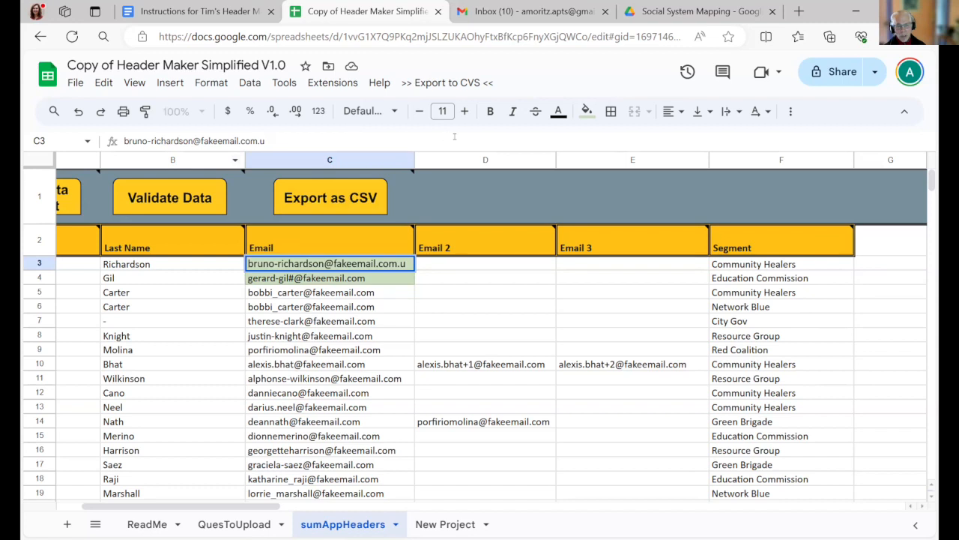
key(BackSpace)
key(BackSpace)
click(383, 278)
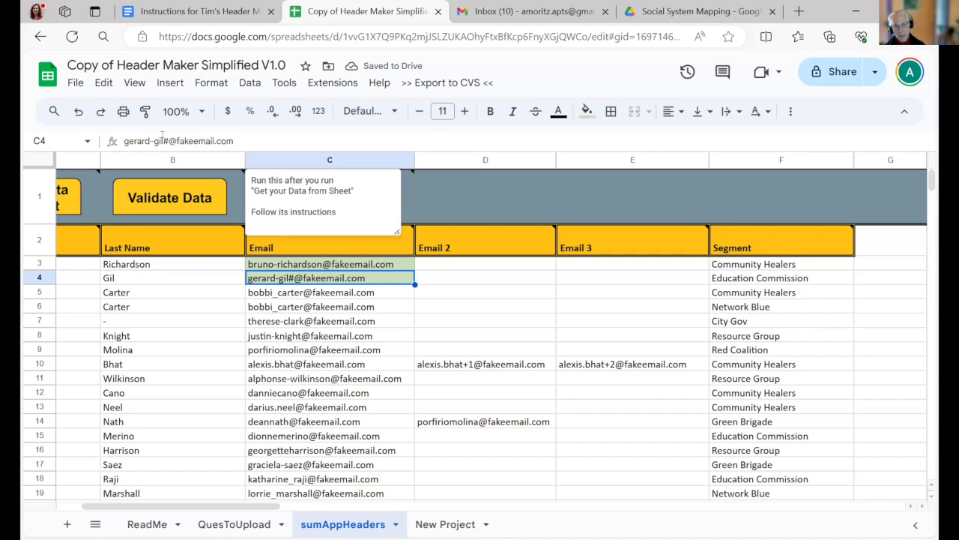
click(162, 141)
key(Delete)
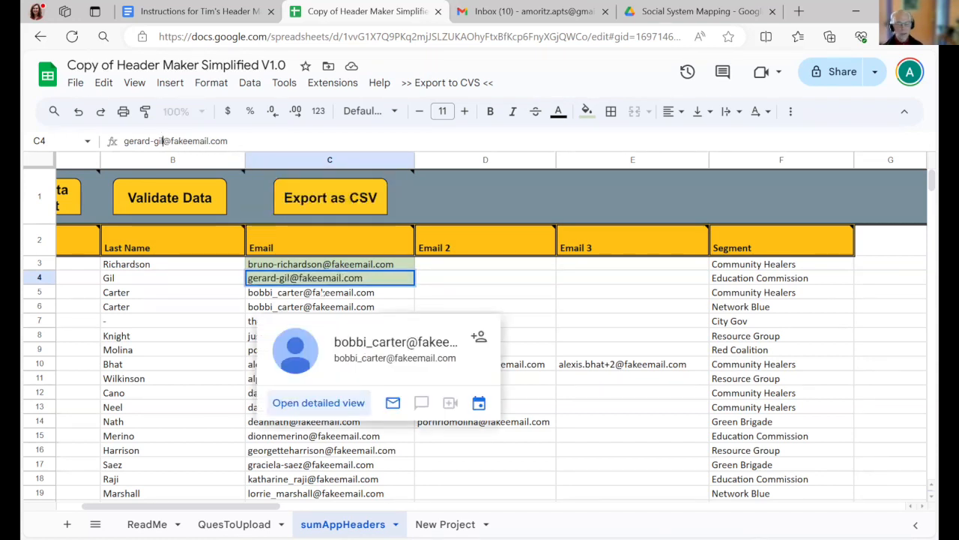
key(Return)
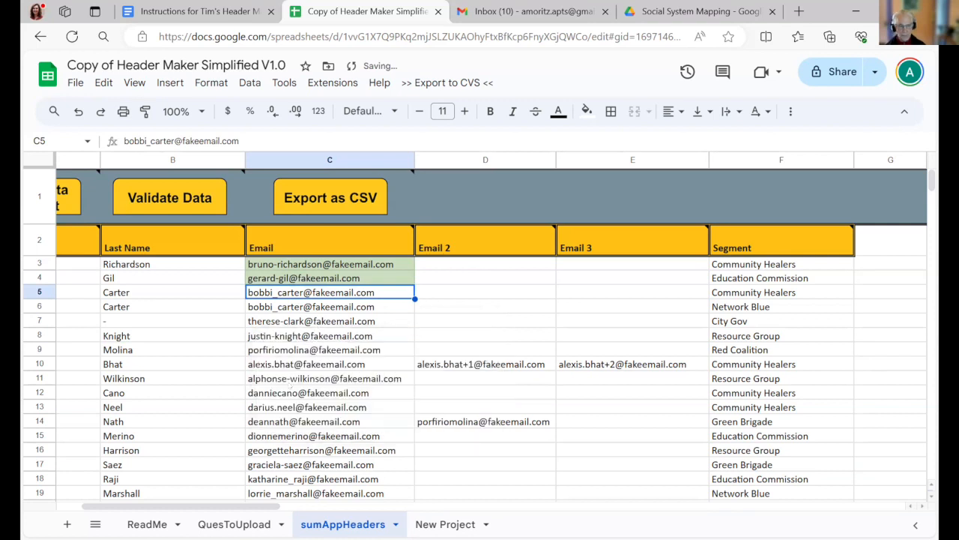
- Rerun the data validation to recheck the name columns and the corrected email addresses
click(153, 198)
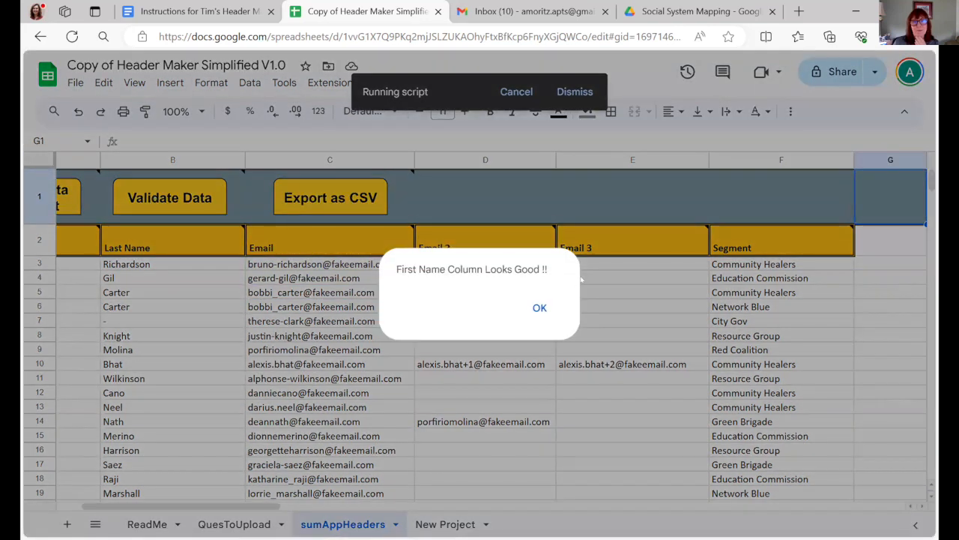
click(541, 310)
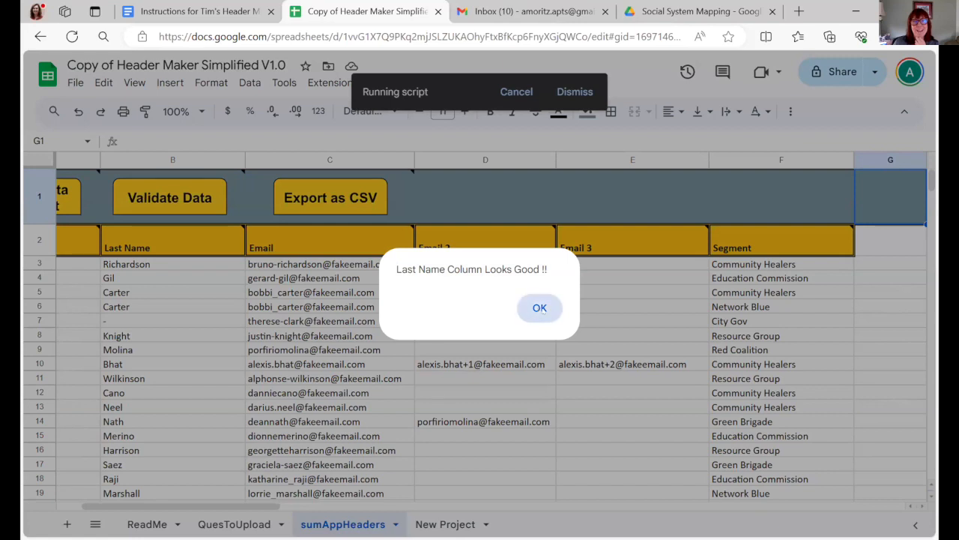
click(539, 310)
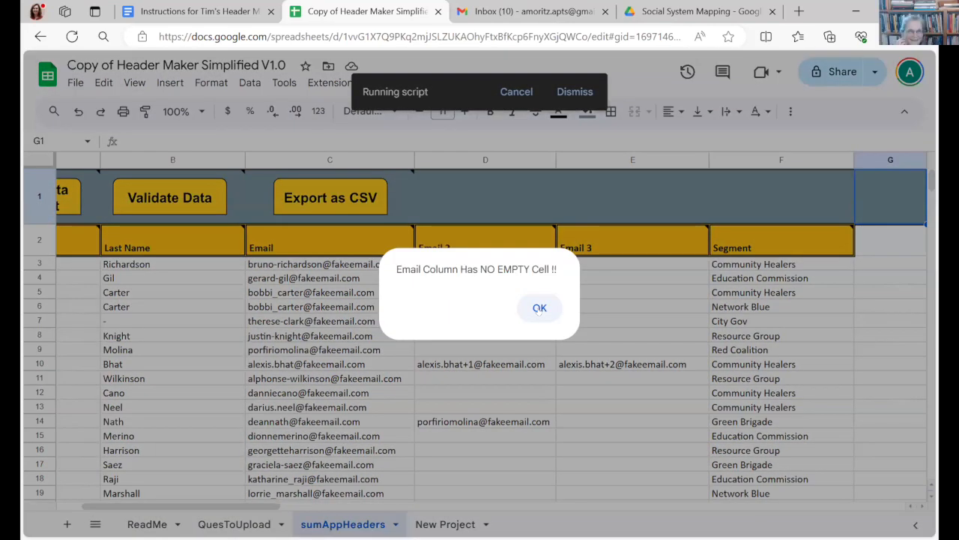
click(540, 309)
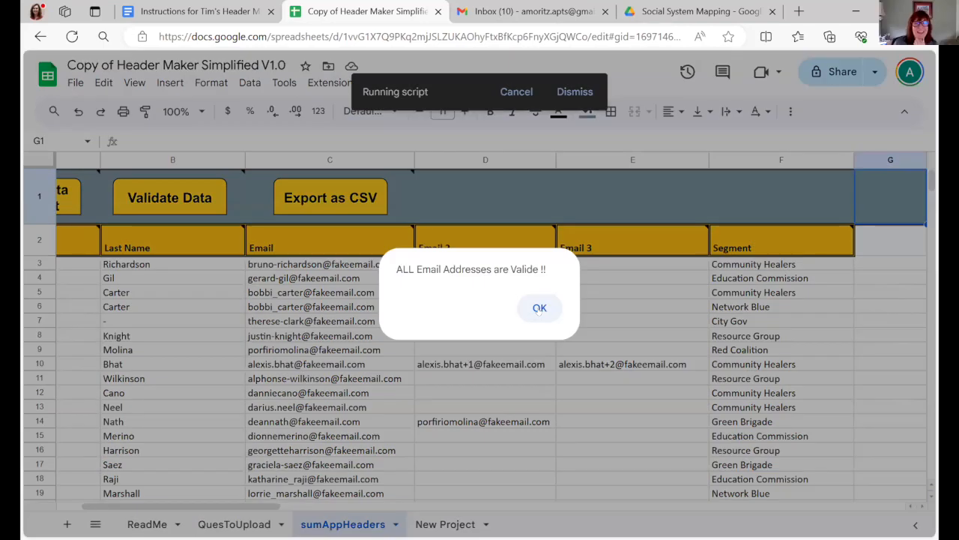
click(539, 309)
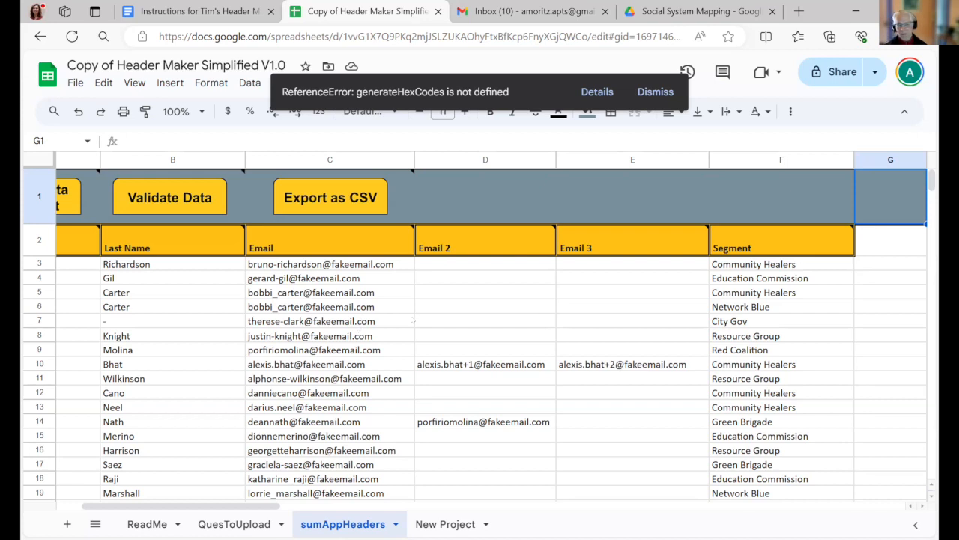
- Review the contact rows for repeated addresses across the Email, Email 2 and Email 3 columns, and dismiss the script error notice
mouse_move(362, 310)
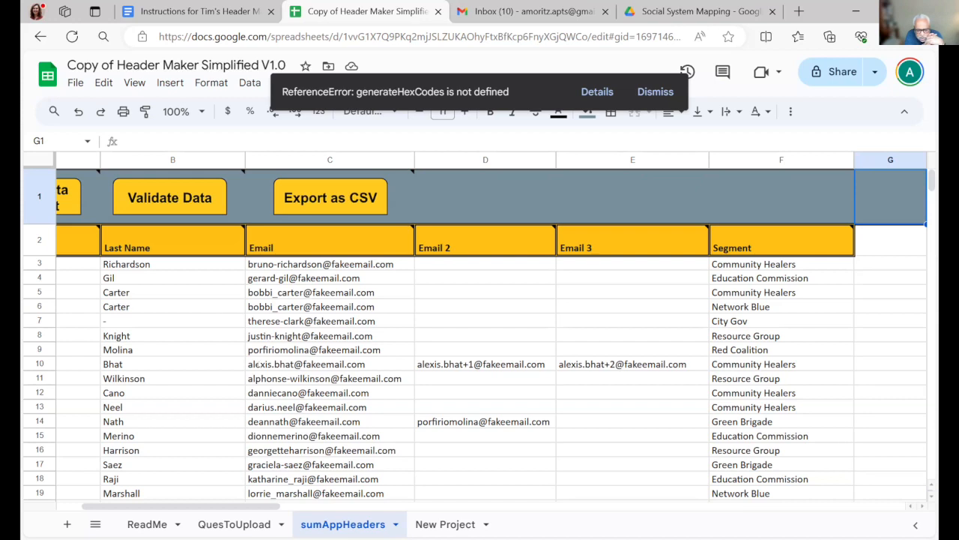
drag(191, 507, 167, 508)
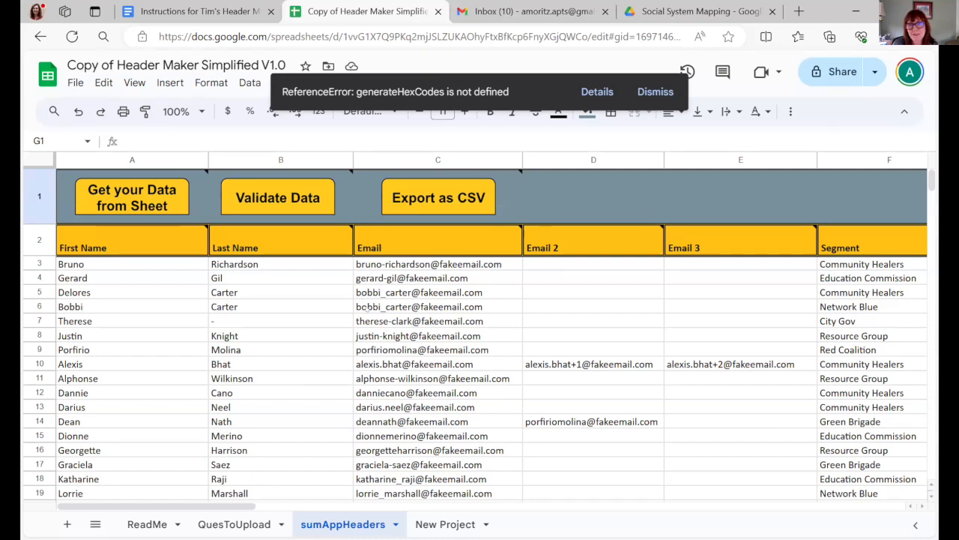
mouse_move(360, 264)
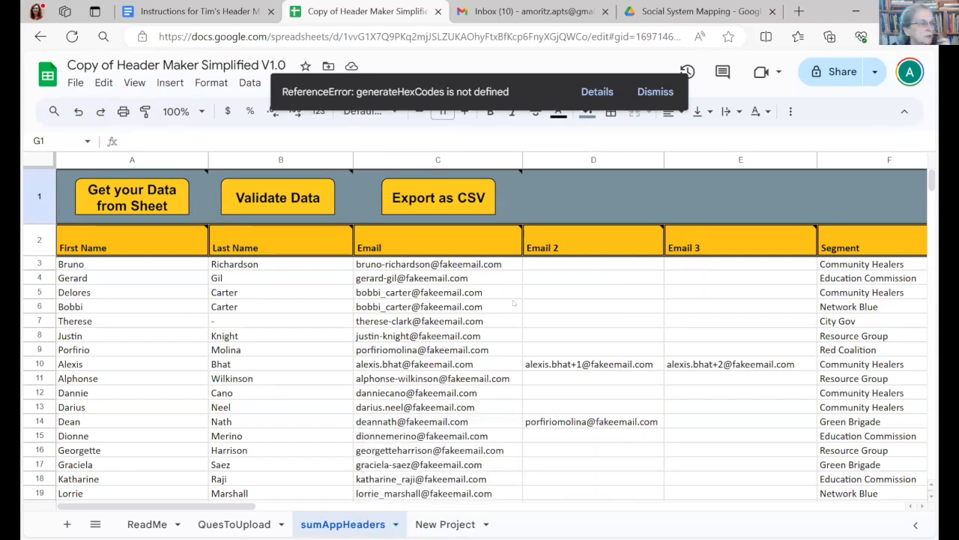
mouse_move(513, 303)
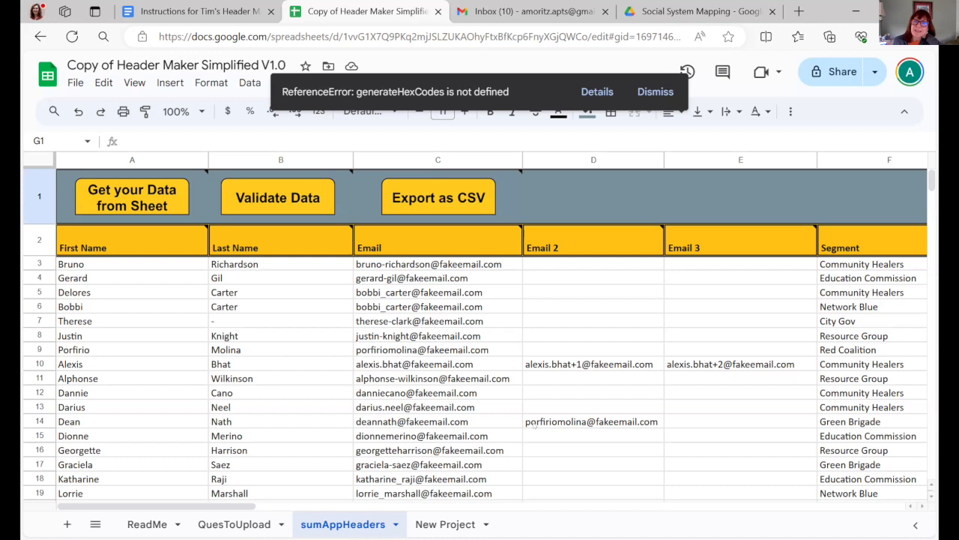
mouse_move(533, 424)
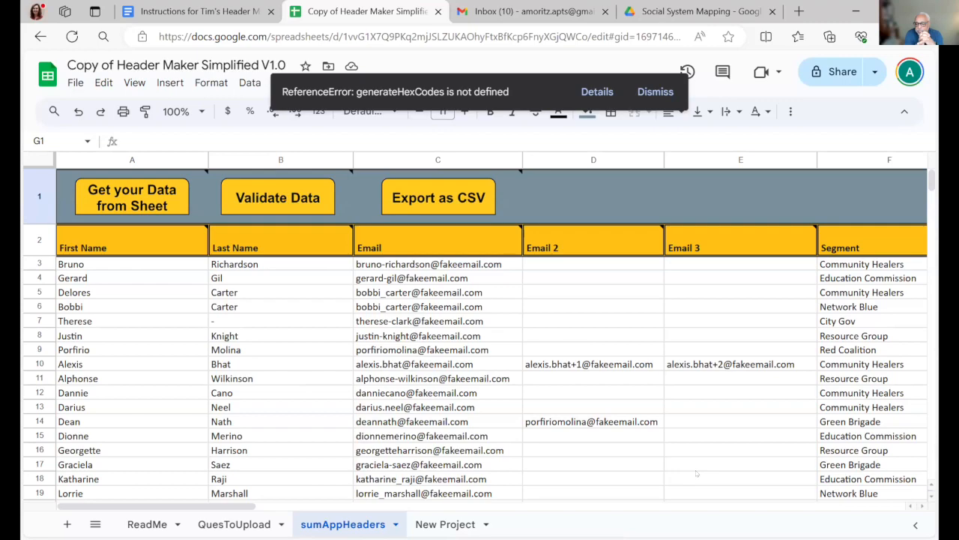
scroll(696, 474, down, 5)
scroll(696, 474, up, 4)
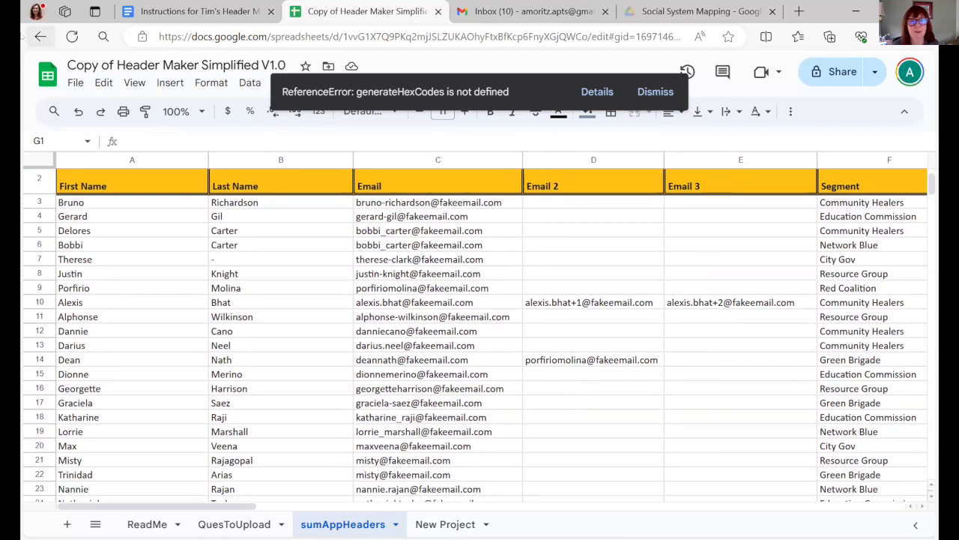
mouse_move(369, 289)
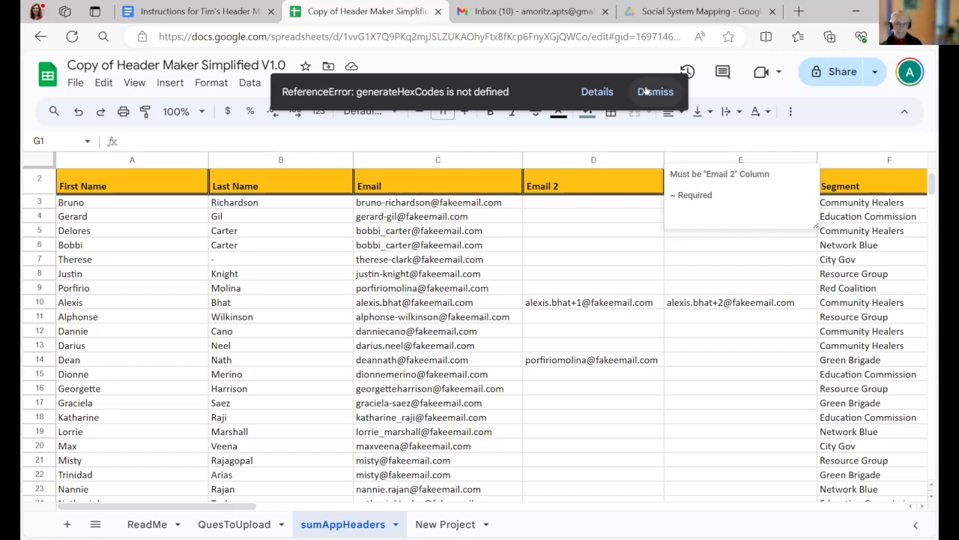
click(646, 91)
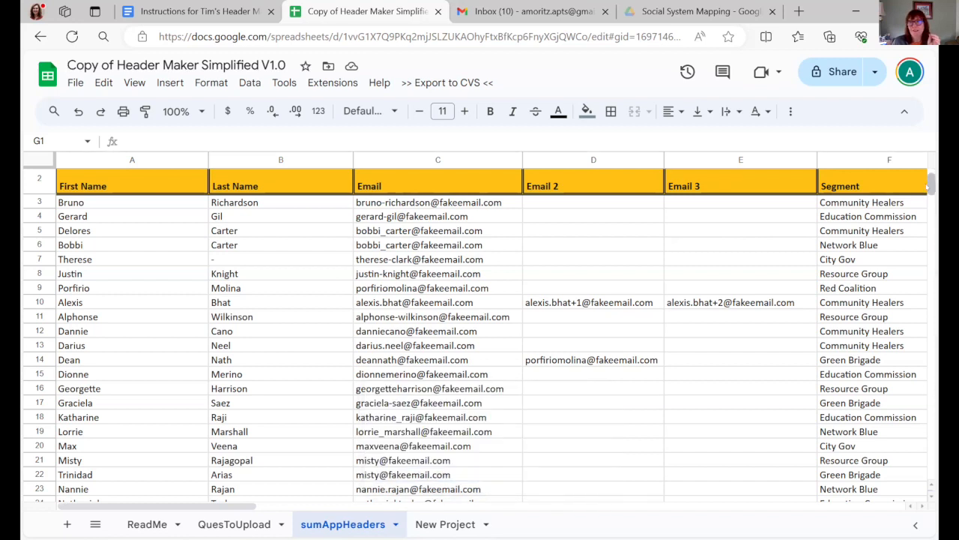
drag(932, 182, 932, 174)
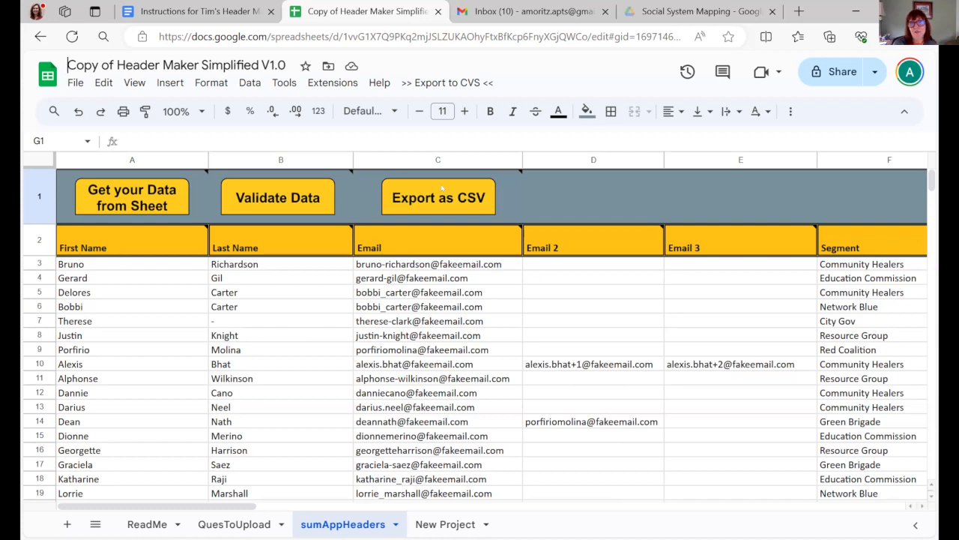
- Look over the CSV export option and the file formats available for downloading the spreadsheet
mouse_move(442, 198)
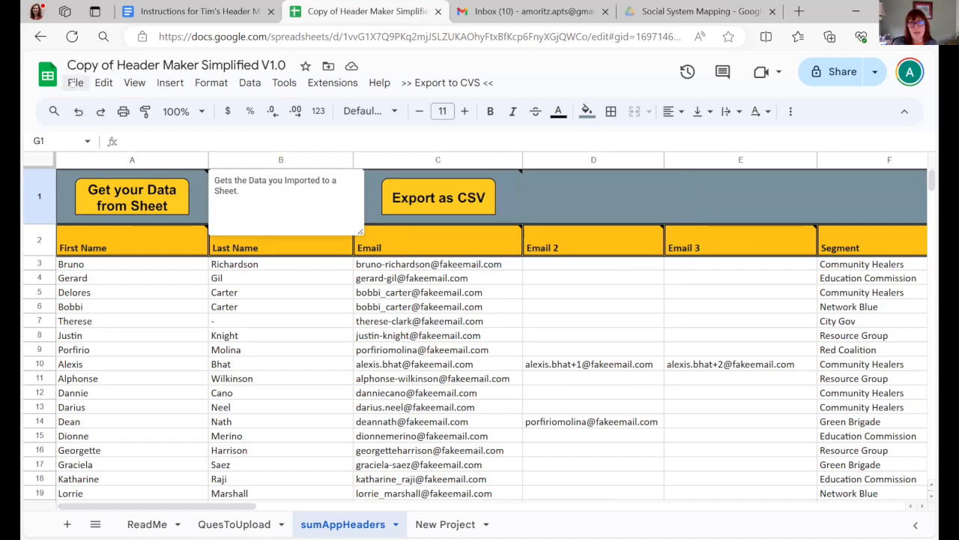
click(75, 83)
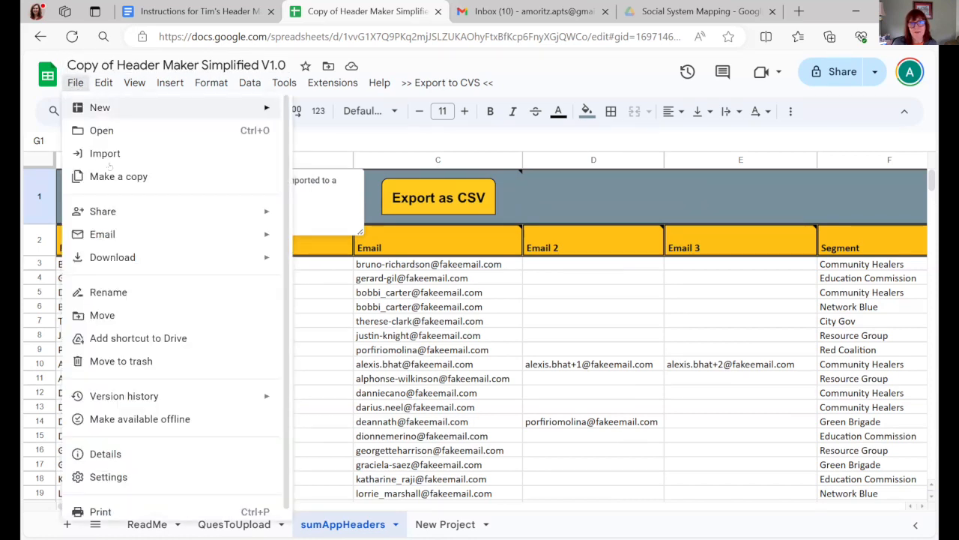
mouse_move(153, 257)
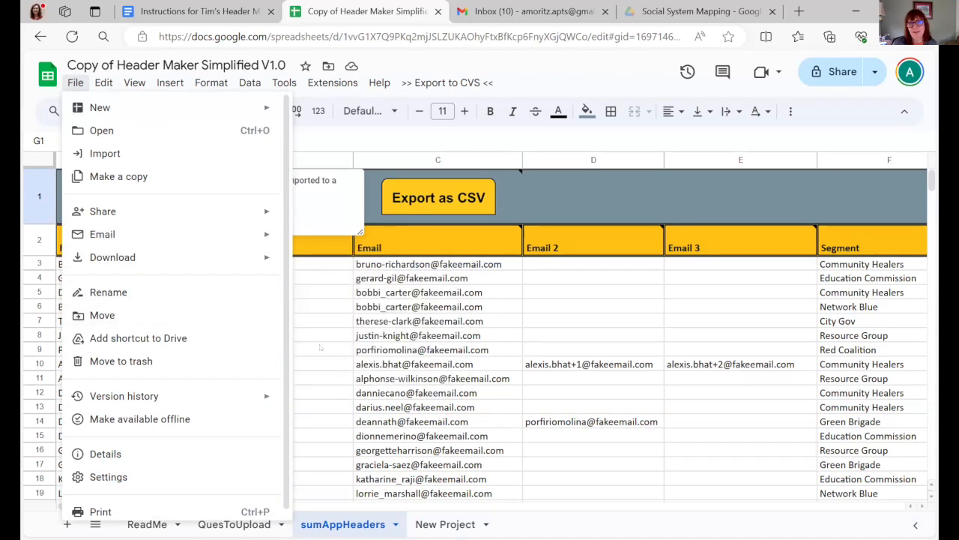
mouse_move(177, 202)
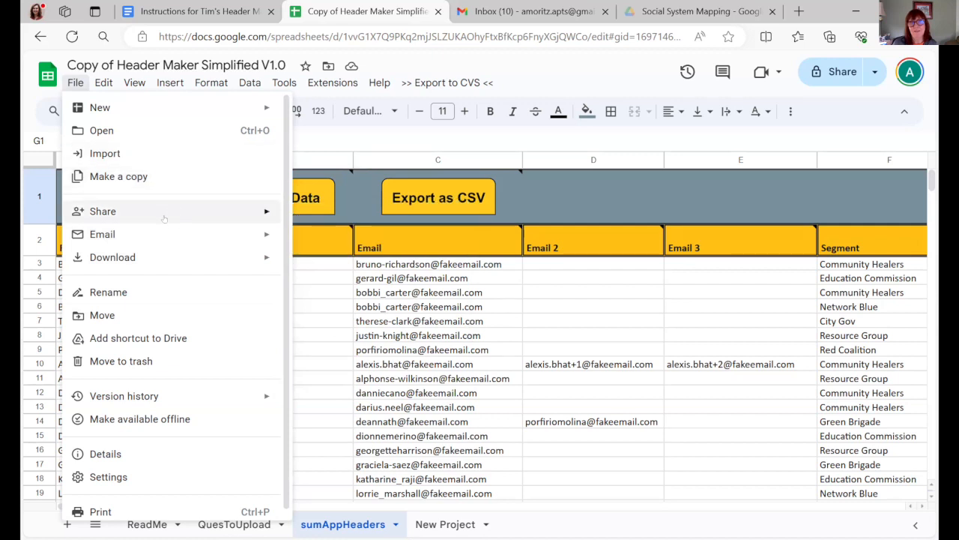
mouse_move(191, 259)
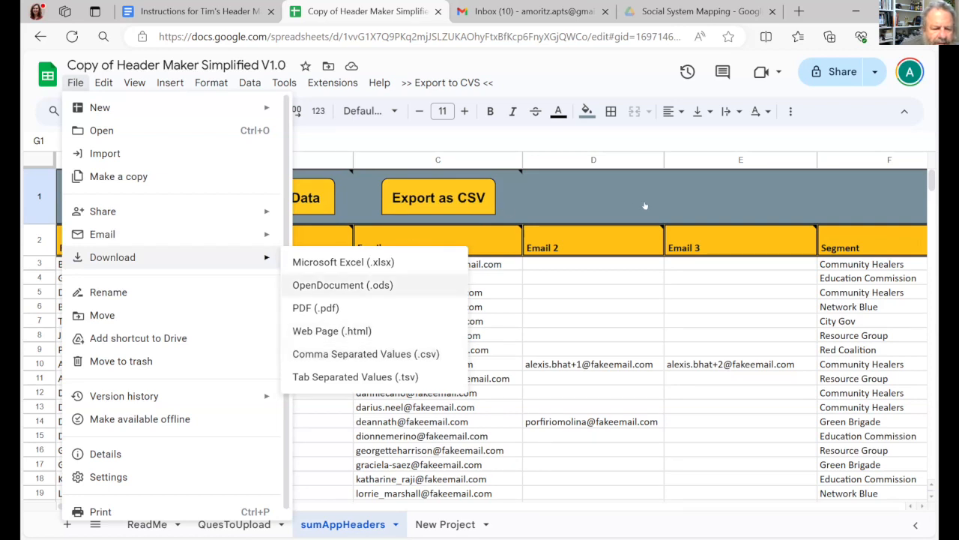
click(567, 66)
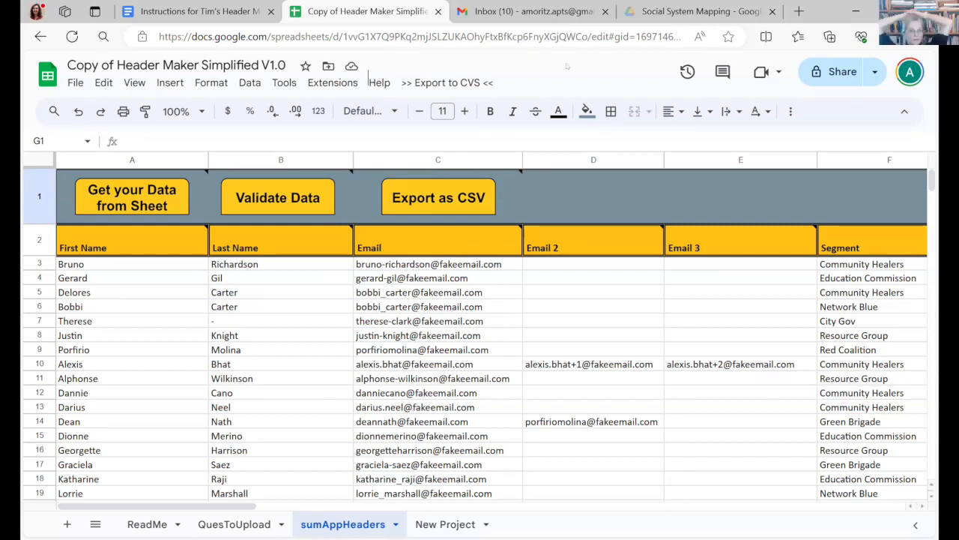
- Inspect the email entries in cells C5 and D14, and view the QuesToUpload sheet before returning to sumAppHeaders
click(444, 293)
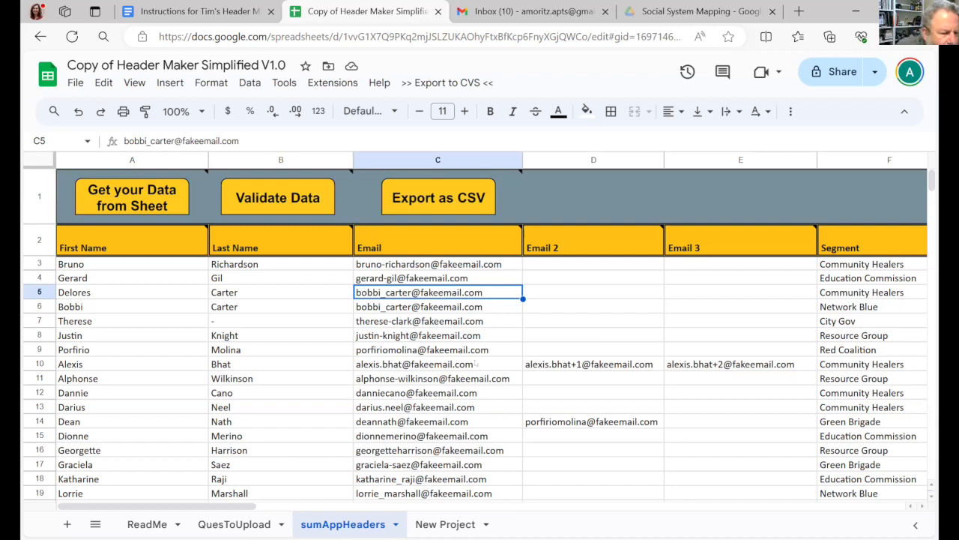
click(575, 421)
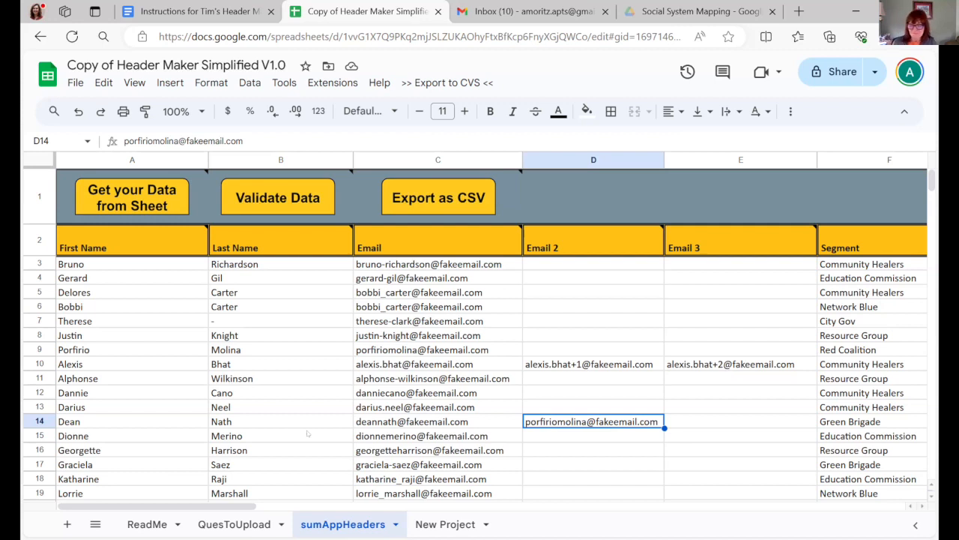
click(227, 527)
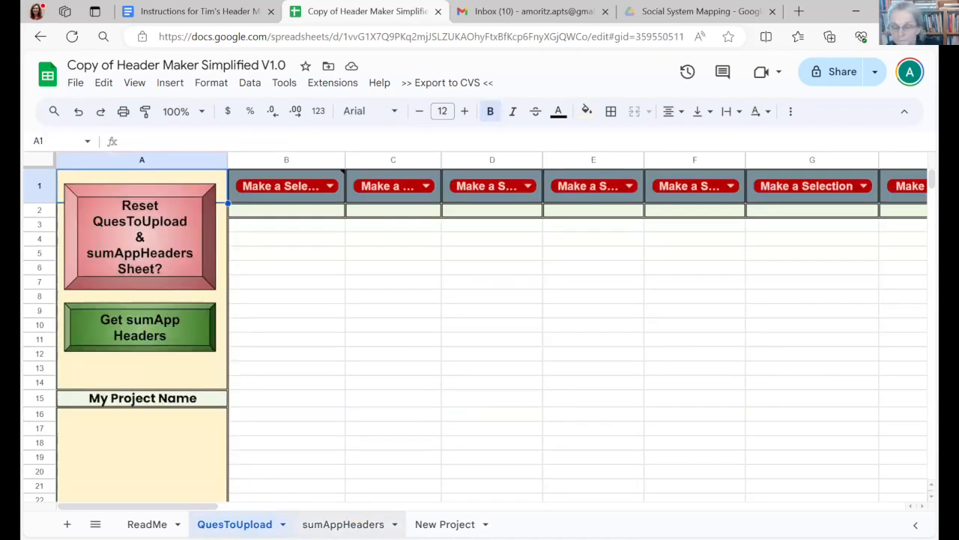
click(343, 524)
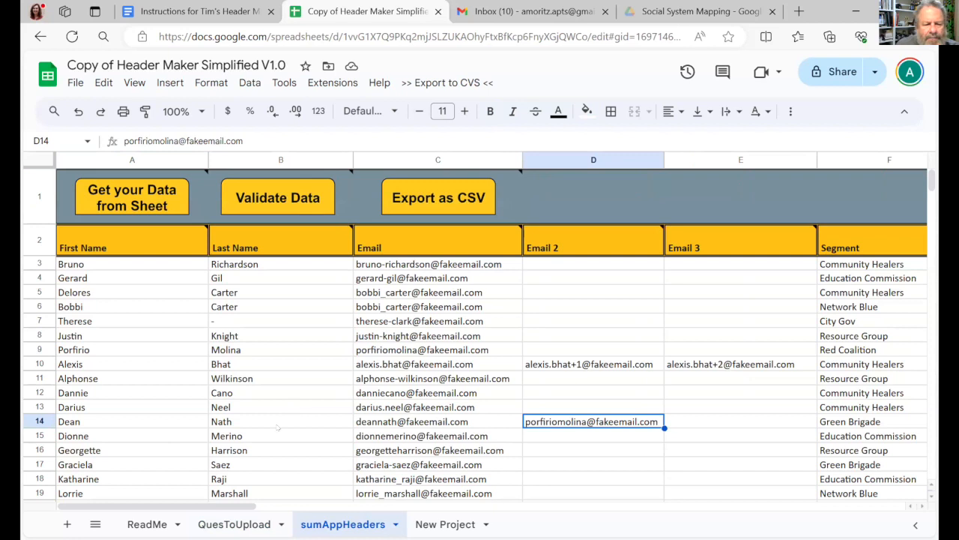
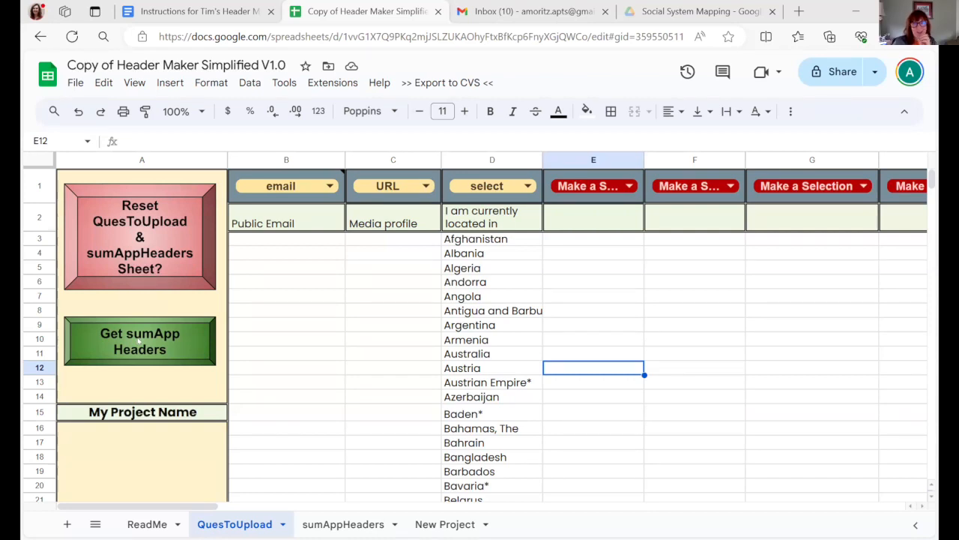
- Generate the sumApp headers from the QuesToUpload questions and review the question header columns added after Segment in sumAppHeaders
click(139, 340)
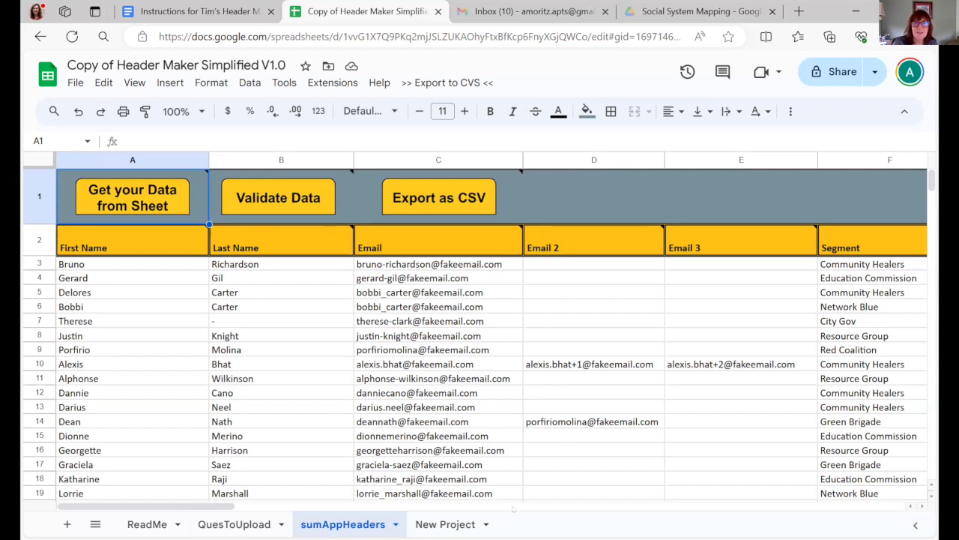
drag(222, 504, 390, 504)
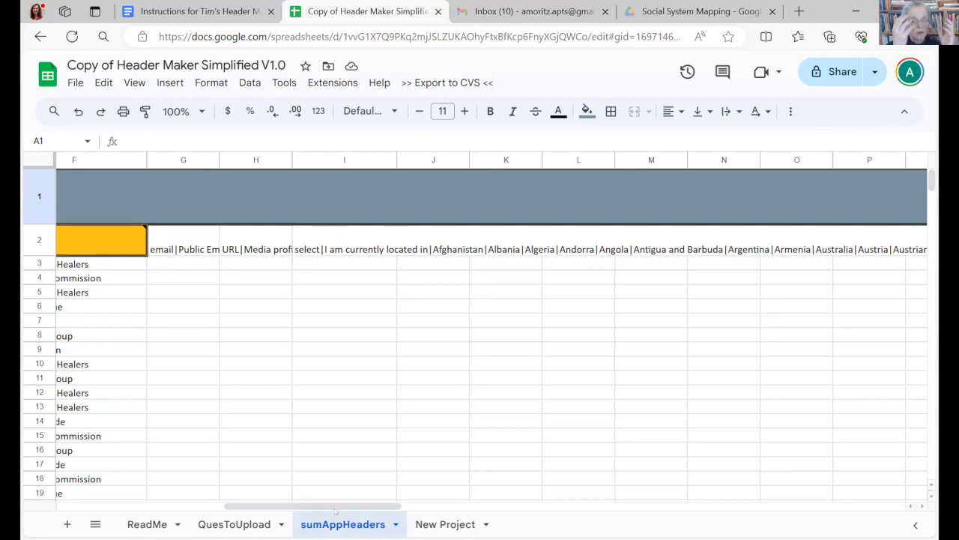
drag(337, 503, 306, 509)
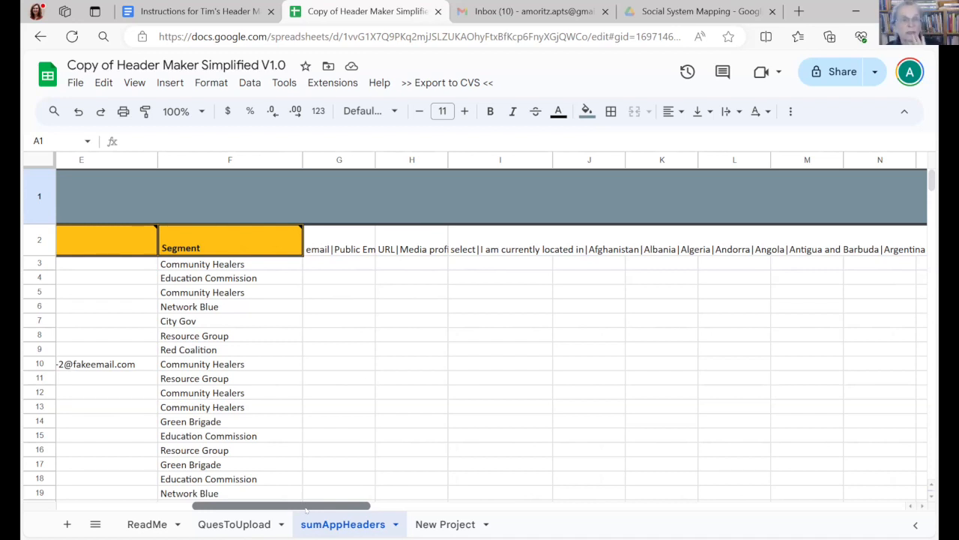
drag(306, 507, 147, 517)
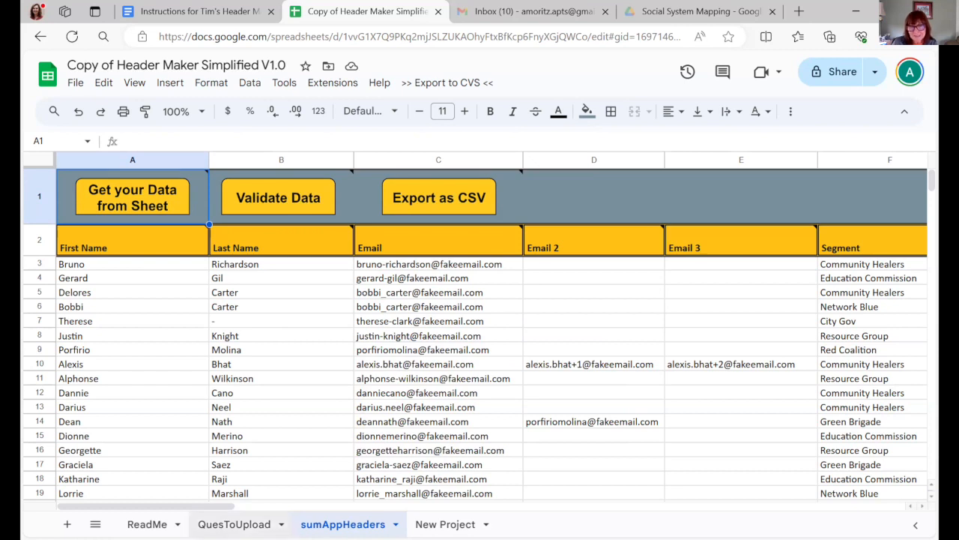
scroll(321, 516, right, 5)
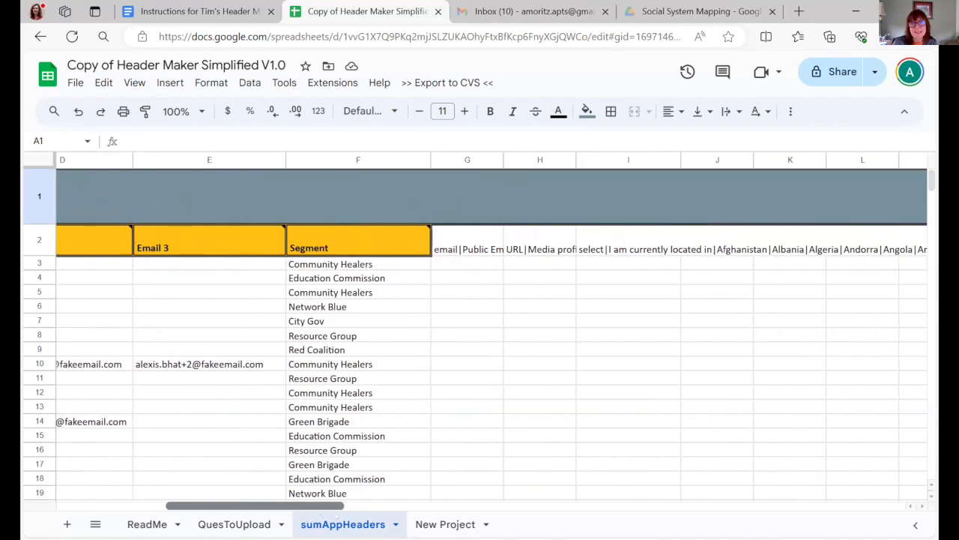
scroll(435, 241, right, 2)
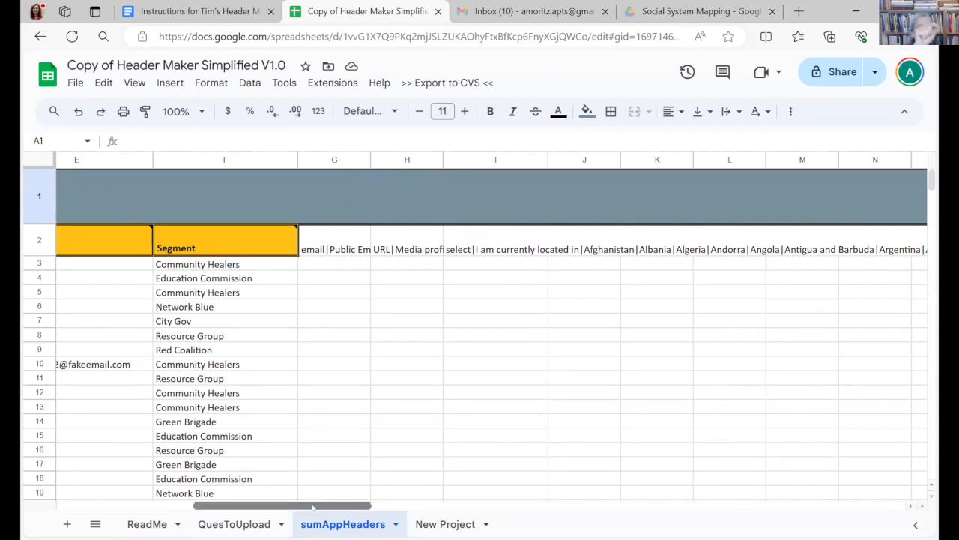
scroll(322, 487, left, 7)
drag(175, 505, 340, 505)
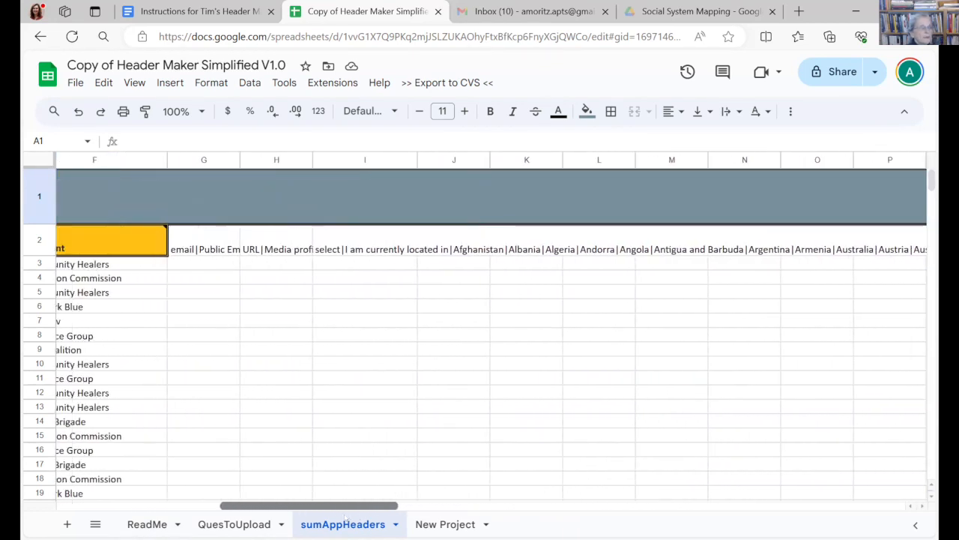
- Widen column I and enlarge the formula bar to read the full location question header in cell I2
click(389, 241)
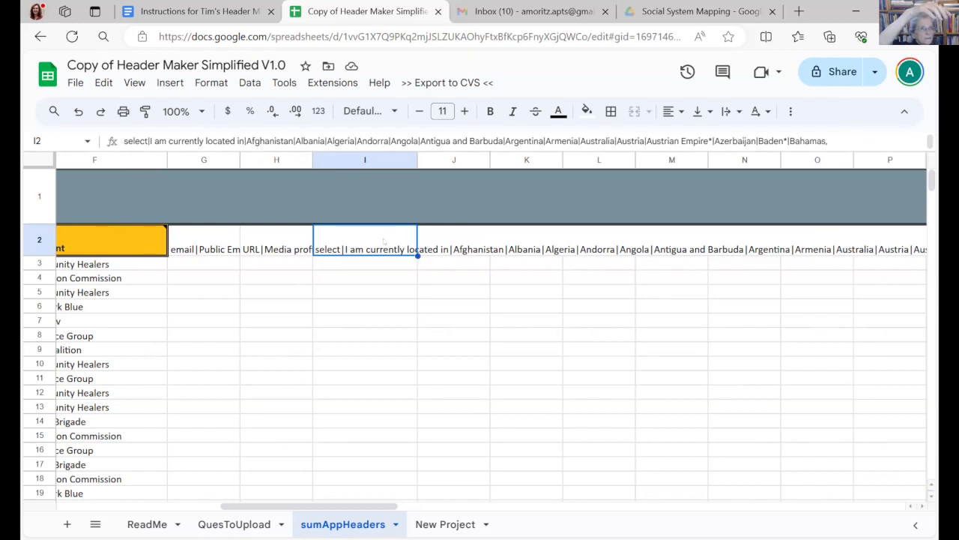
drag(417, 159, 496, 159)
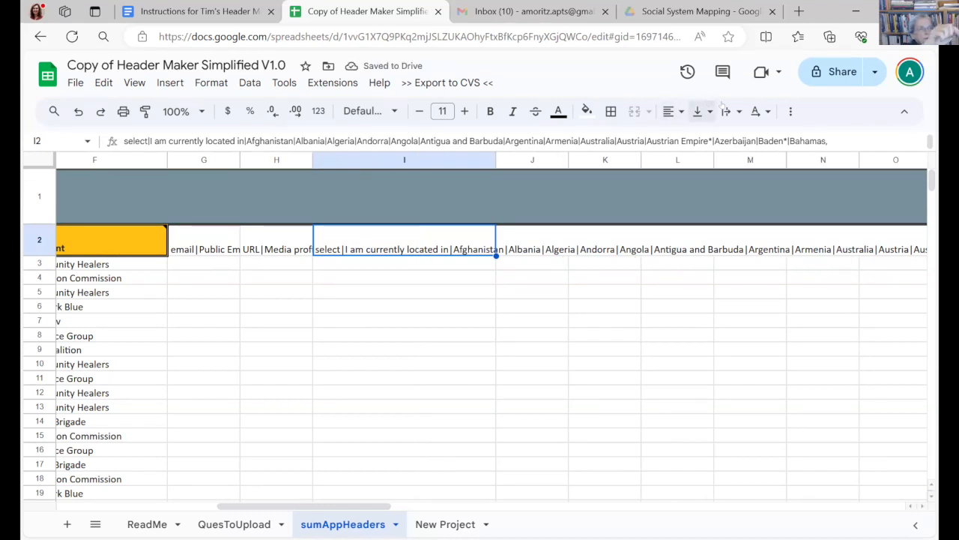
click(401, 137)
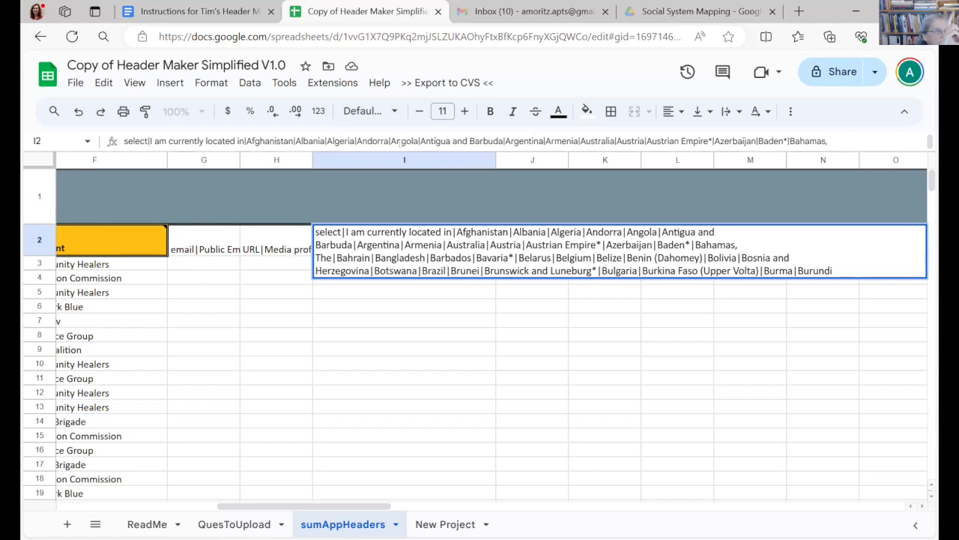
drag(405, 157, 407, 180)
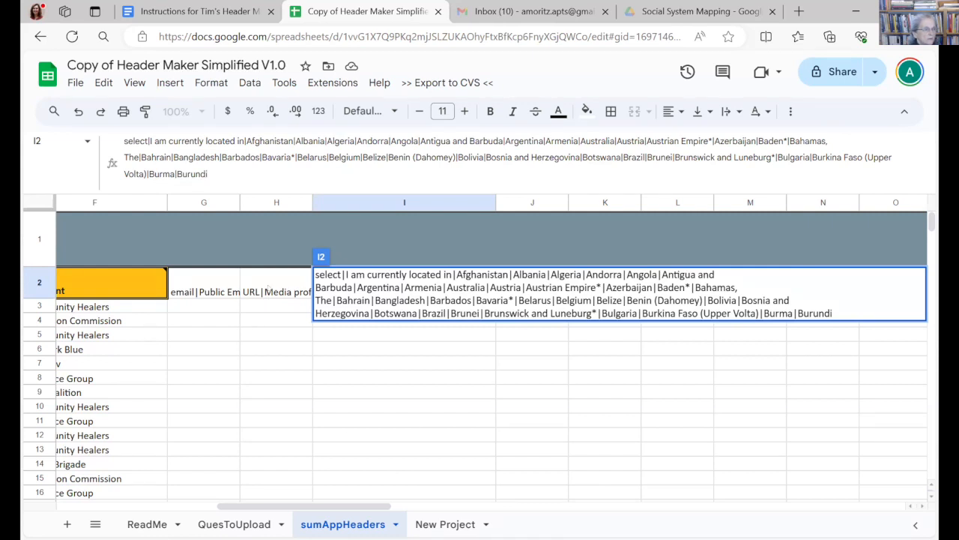
- Inspect the question headers in cells H2 and G2, and shrink the formula bar back to a single line
click(268, 290)
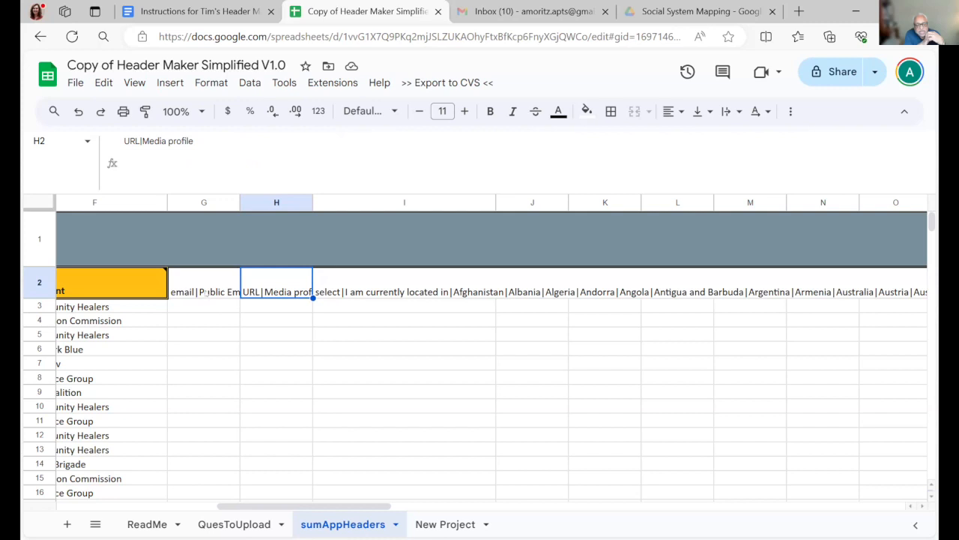
click(203, 289)
drag(284, 506, 108, 508)
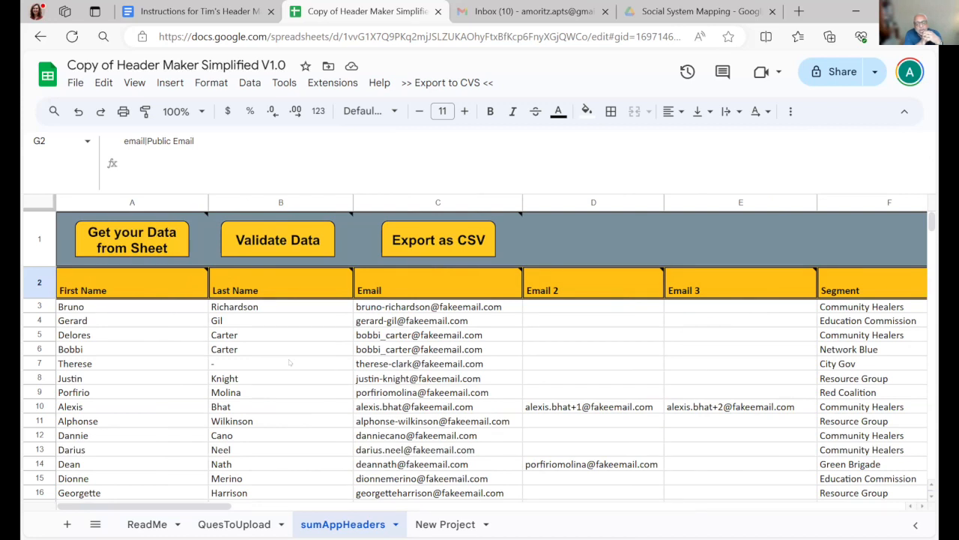
drag(369, 193, 442, 151)
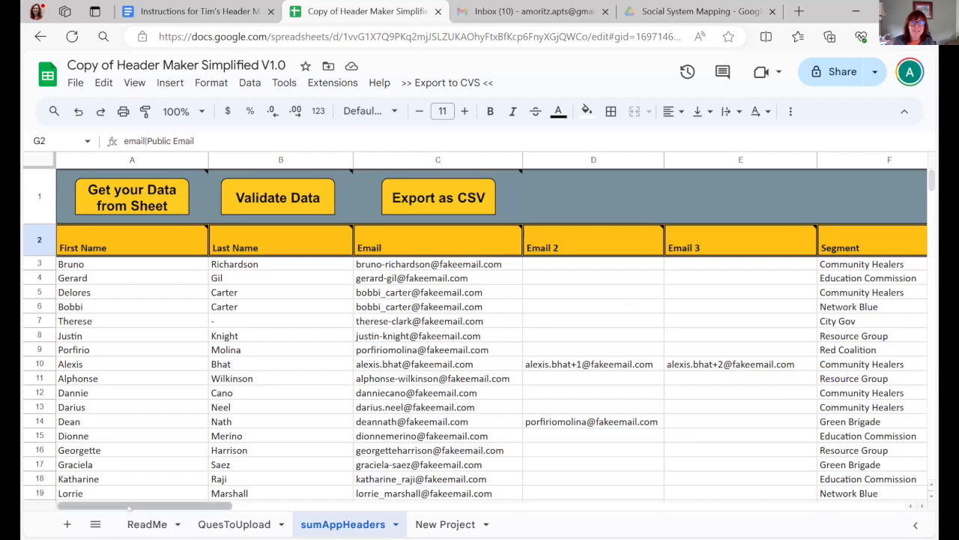
- Read the notes attached to the CSV export and data validation commands above the contact columns
mouse_move(129, 508)
mouse_down()
mouse_move(363, 507)
mouse_move(120, 506)
mouse_up()
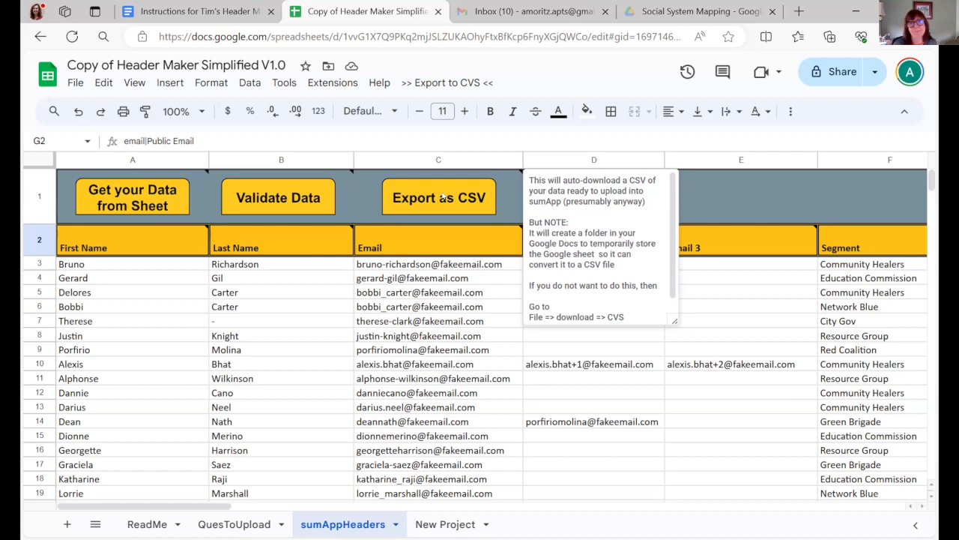
mouse_move(435, 324)
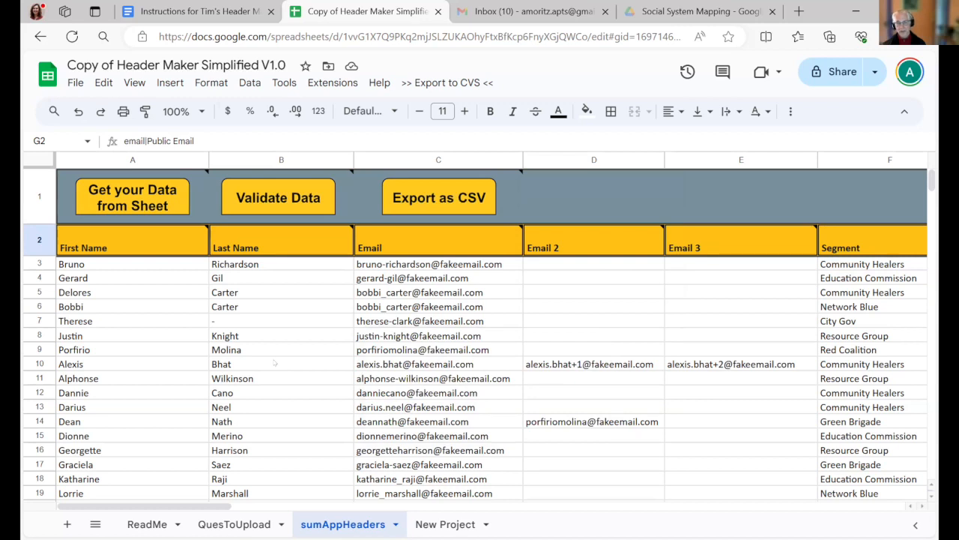
mouse_move(253, 193)
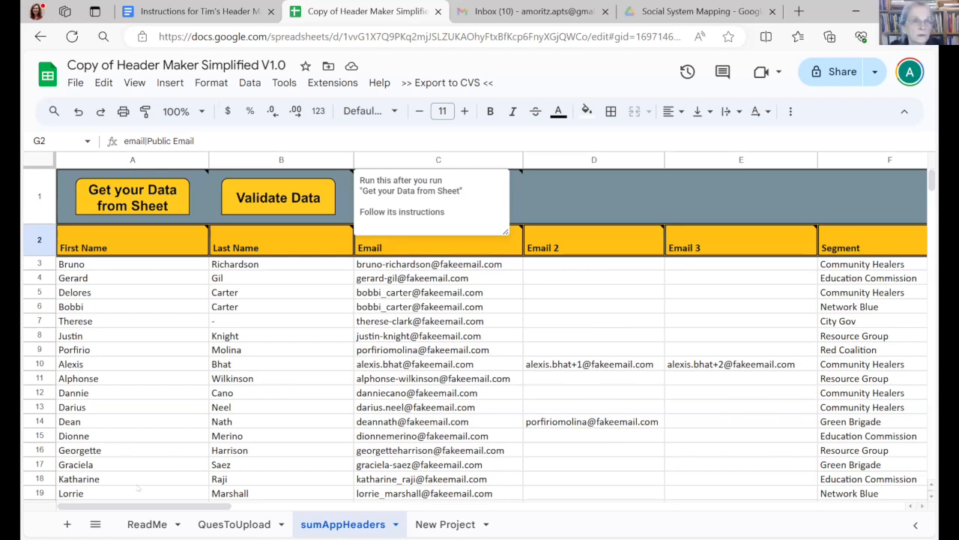
mouse_move(515, 485)
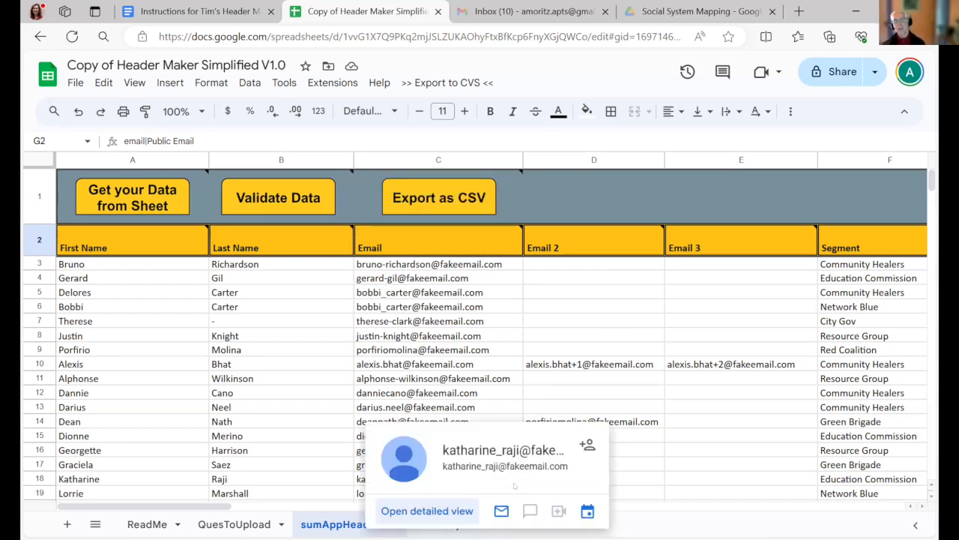